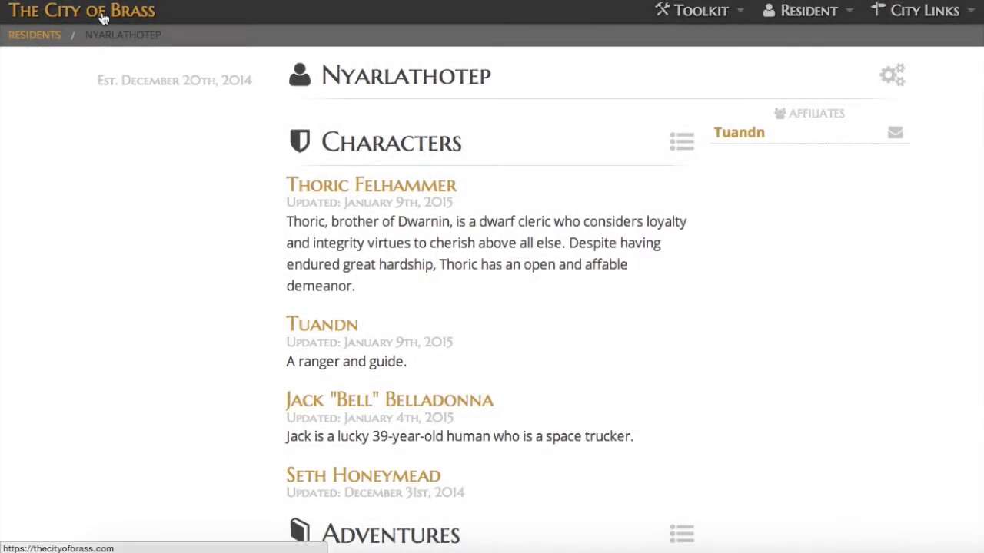
Step: Start a new character named Turk and set its core rules to W.O.I.N
left_click(679, 10)
left_click(659, 103)
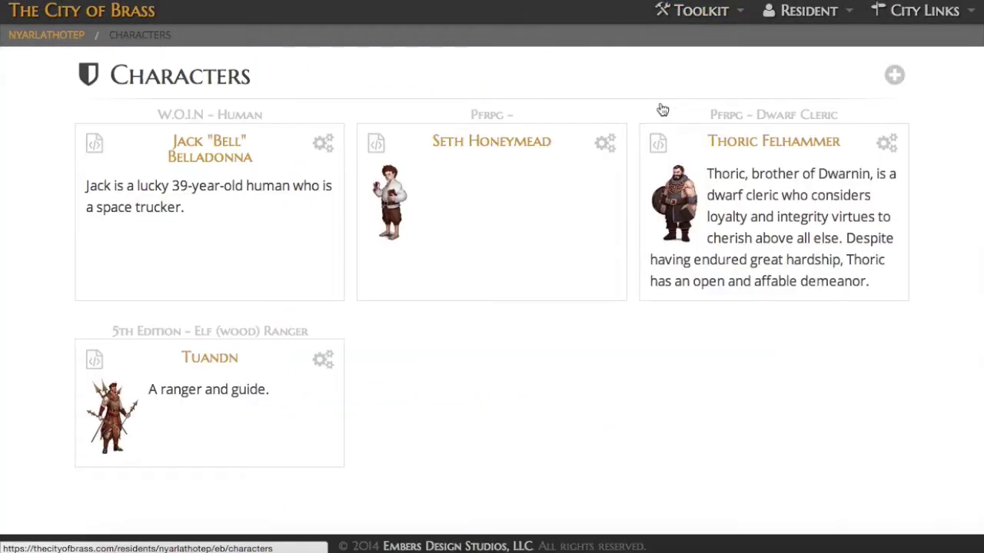
left_click(908, 76)
left_click(437, 87)
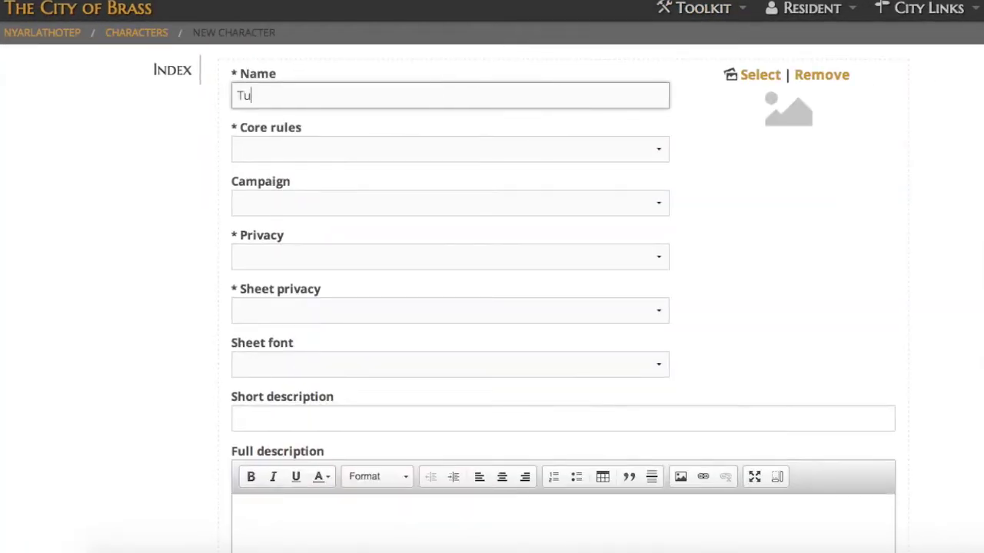
left_click(407, 157)
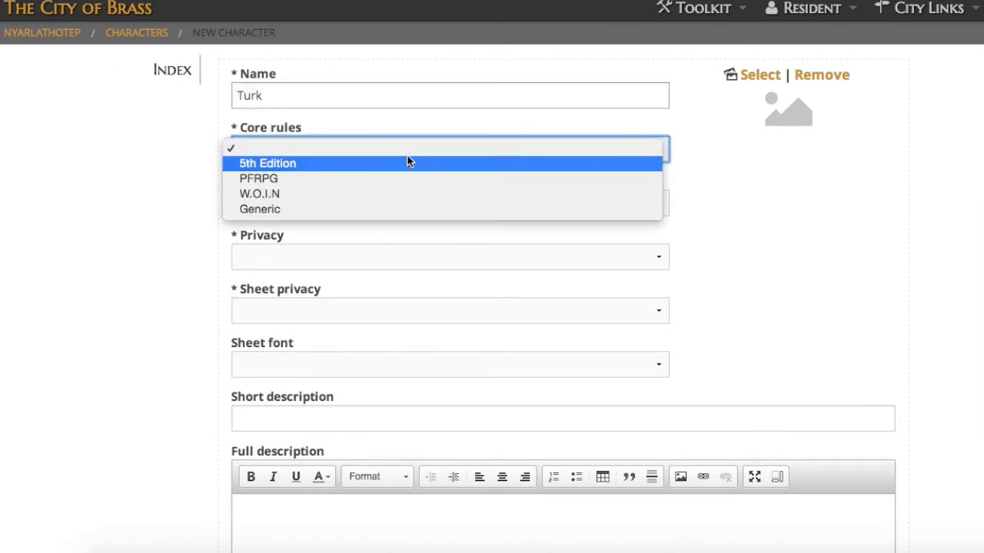
left_click(395, 193)
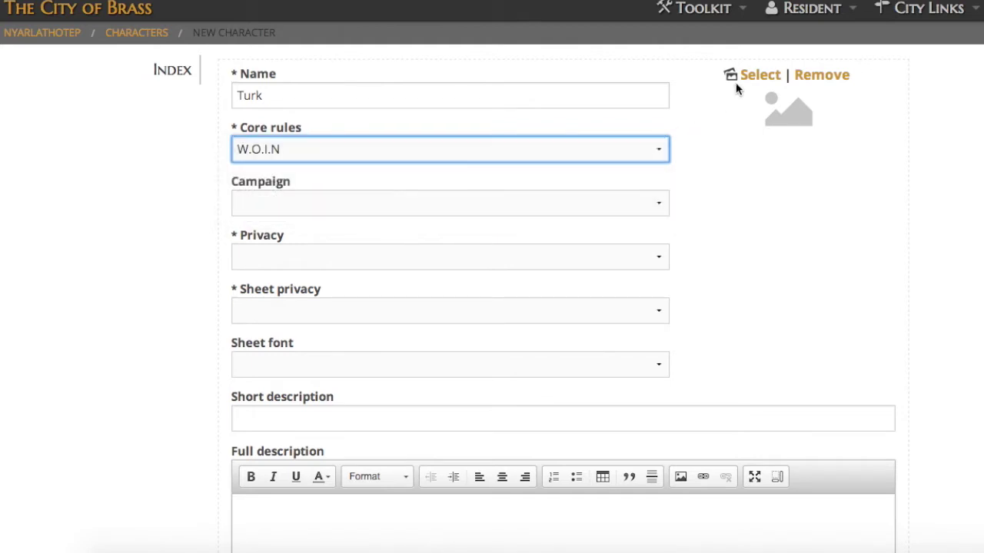
Step: Assign the Turk portrait image to the character and set both its privacy and sheet privacy to Residents
left_click(756, 77)
left_click(806, 221)
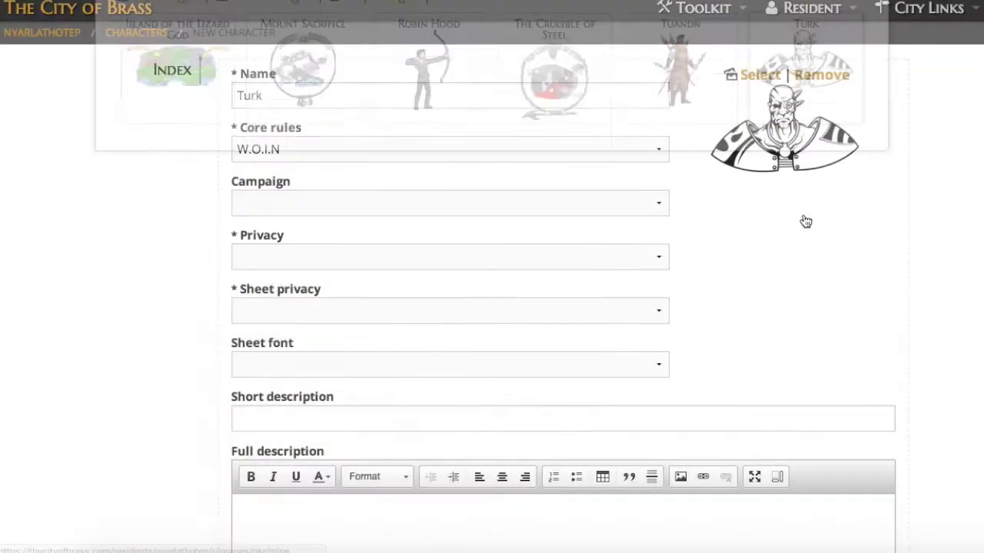
left_click(280, 259)
left_click(267, 303)
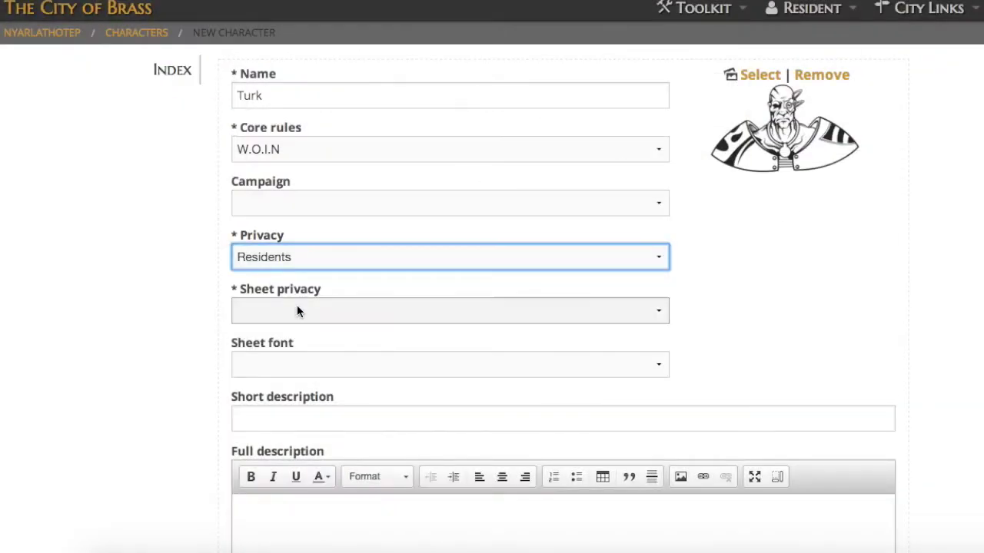
left_click(297, 309)
left_click(280, 358)
Step: Enter the short description "Turk is a 48-year-old pessimistic ogron ambassador who loves to eat." and save the character
left_click(269, 412)
type("Tur")
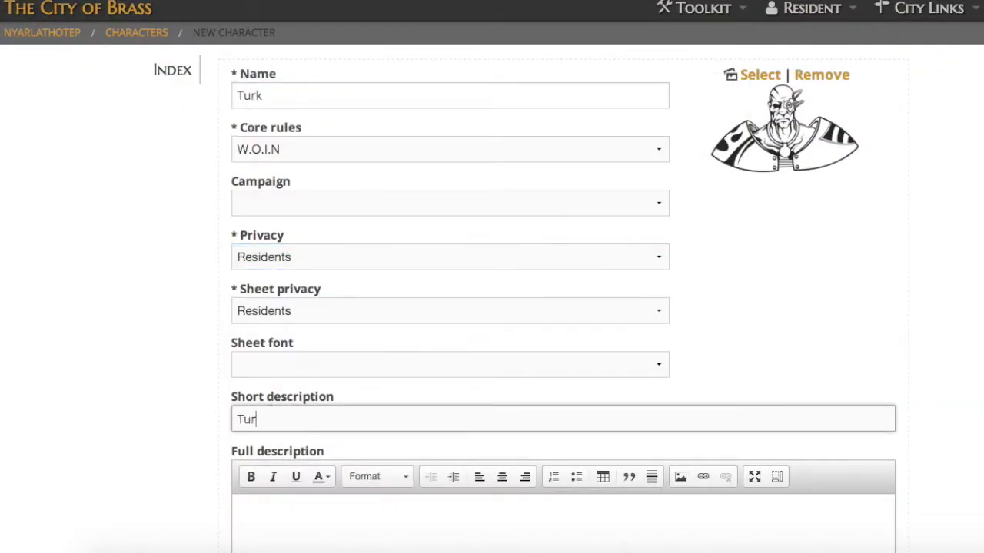
type("k is a 48-year-old ogron ambassador wh")
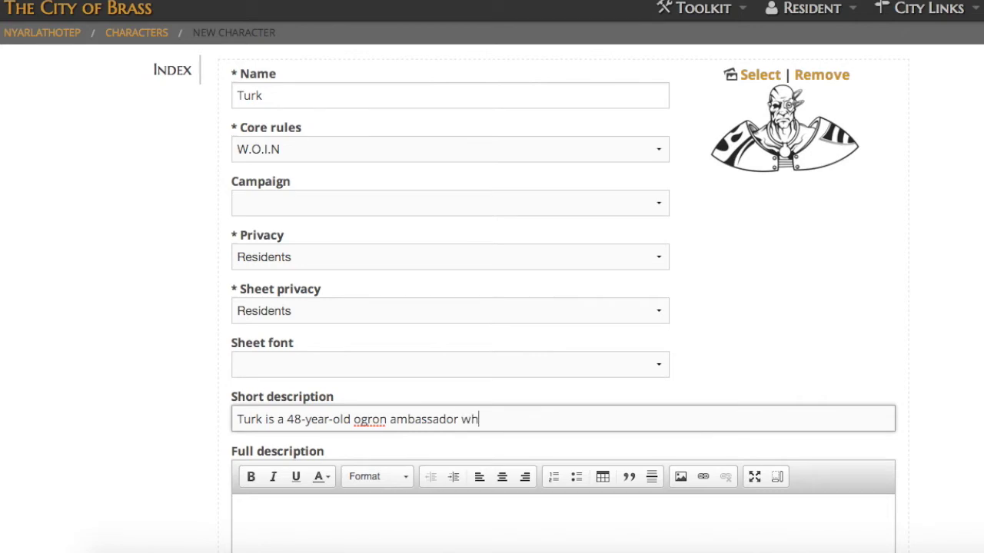
type("o loves to eat.")
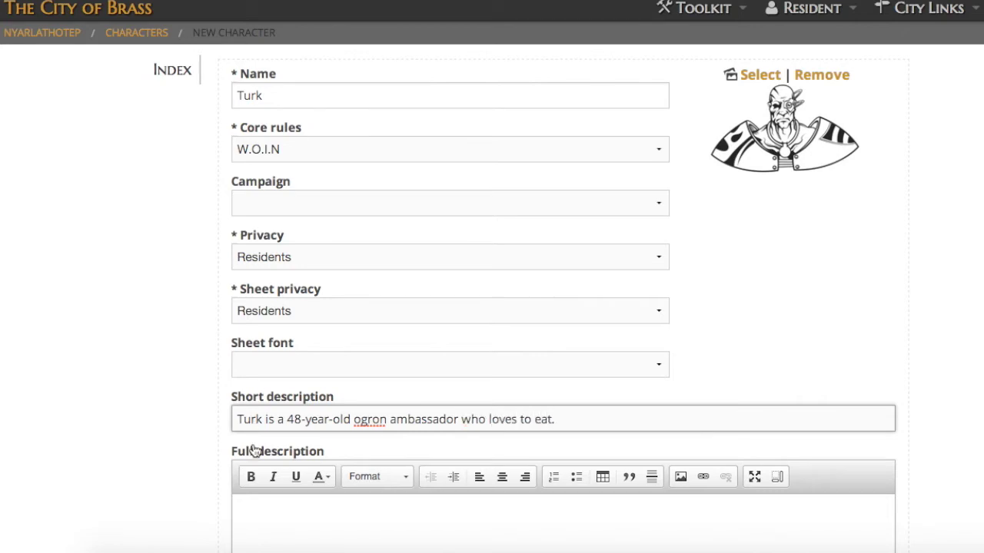
left_click(351, 419)
type("pessimistic")
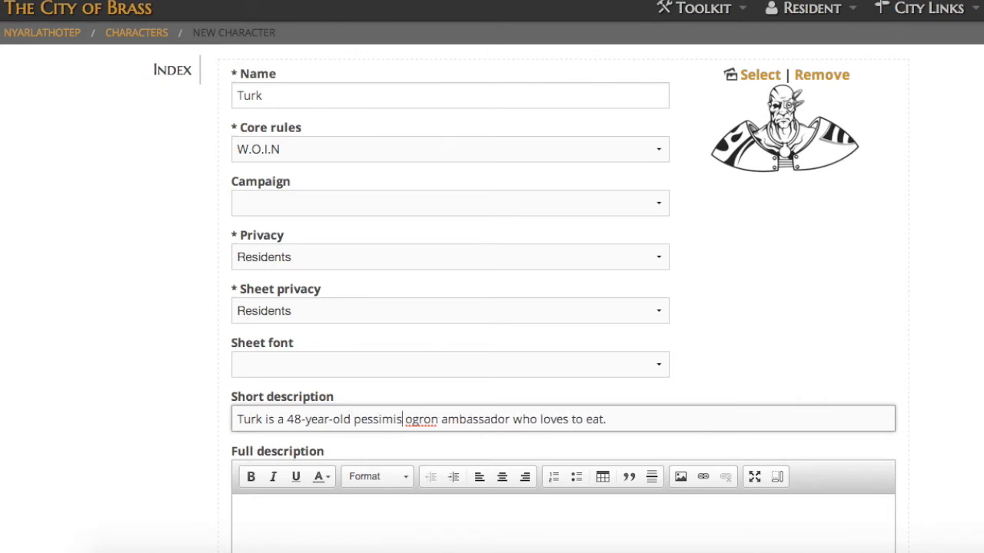
scroll(511, 423, "down", 6)
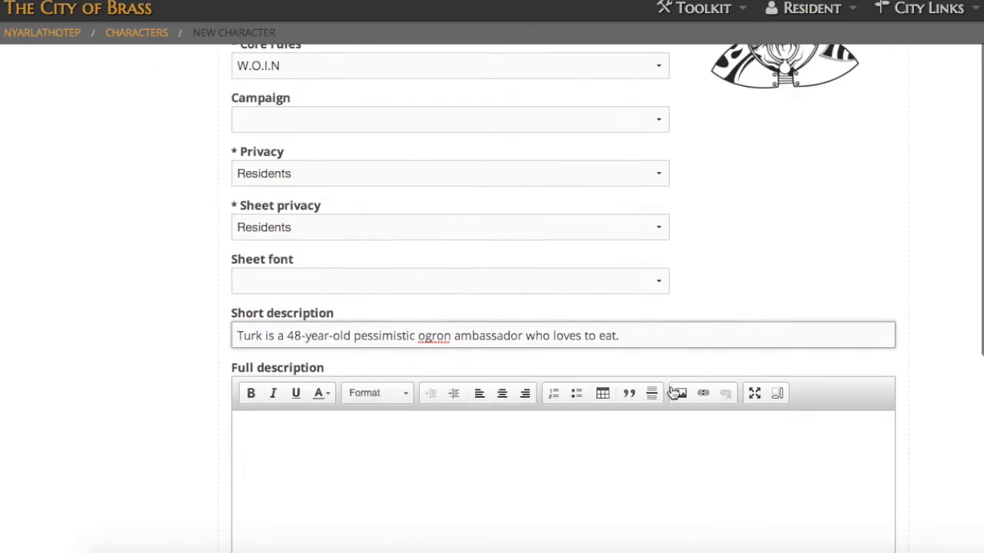
left_click(576, 489)
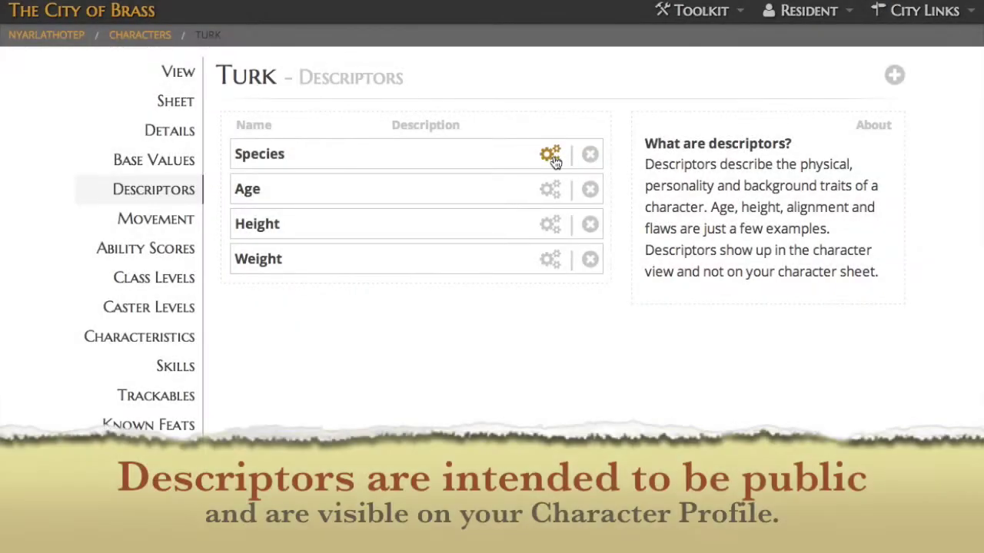
Step: Set Turk's Species descriptor to ogron and the Age descriptor to 48, saving each one
left_click(550, 156)
left_click(700, 221)
type("ogron")
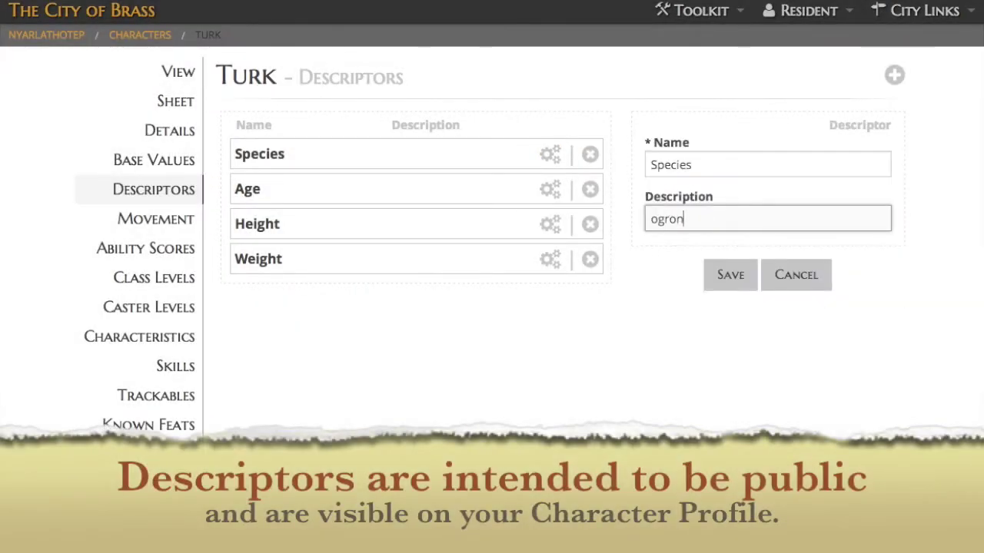
left_click(730, 276)
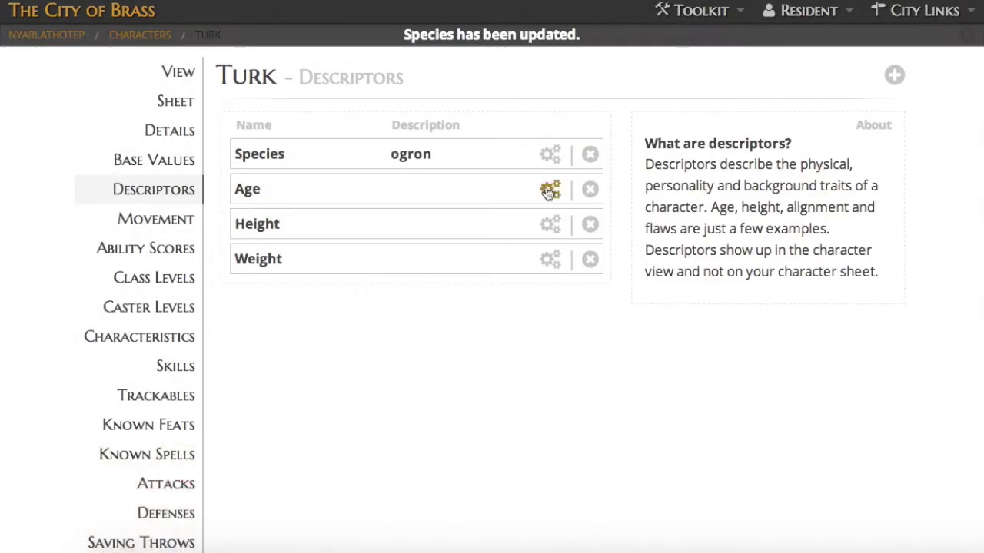
left_click(550, 190)
left_click(693, 223)
type("48")
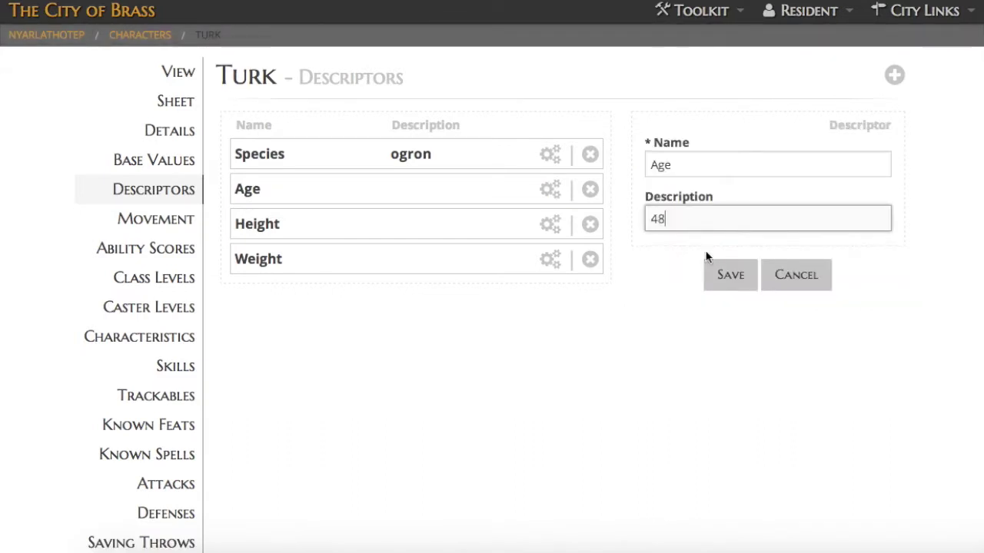
left_click(730, 282)
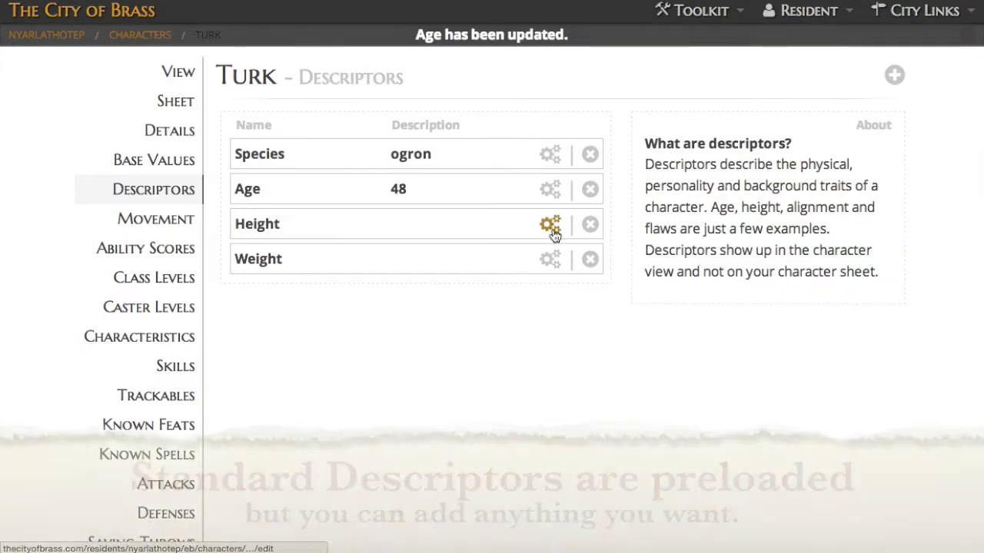
Step: Set Turk's Height descriptor to 7'4" and the Weight descriptor to 215lb, saving each one
left_click(550, 223)
left_click(693, 222)
type("7")
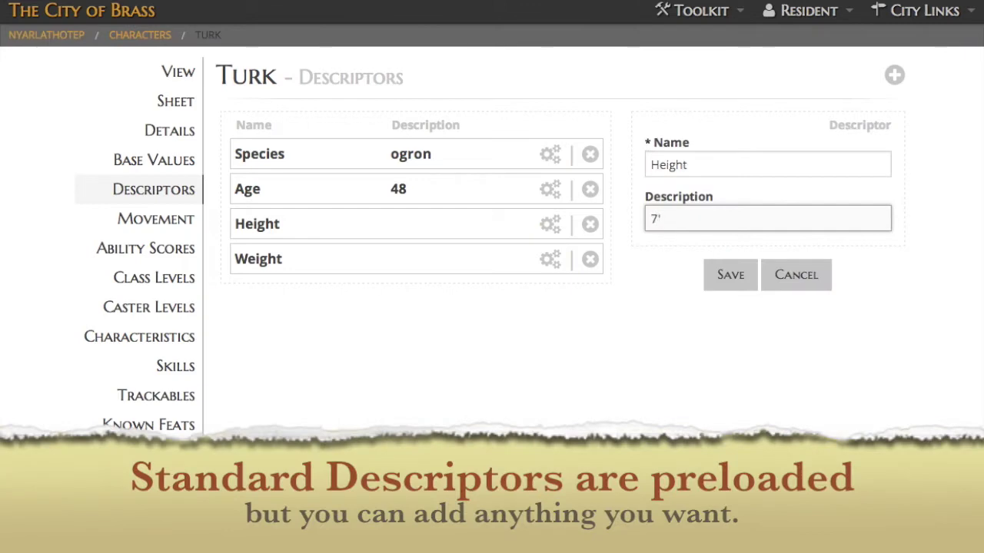
type("'4\"")
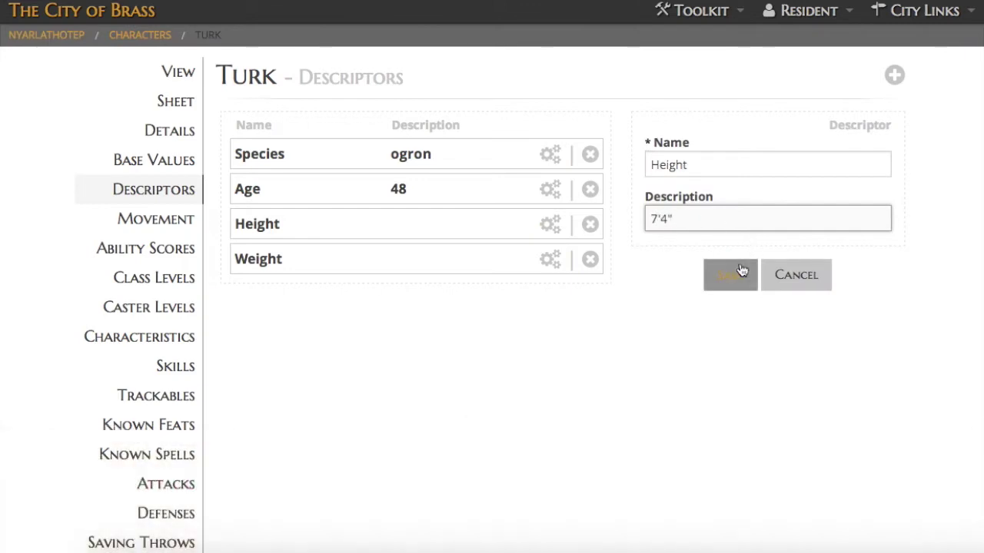
left_click(730, 275)
left_click(550, 259)
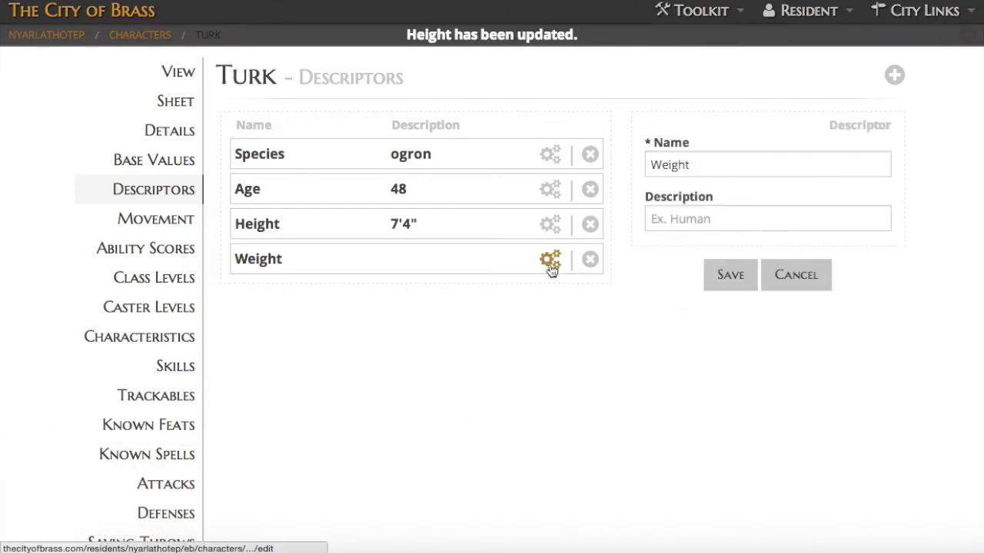
left_click(698, 219)
type("215b")
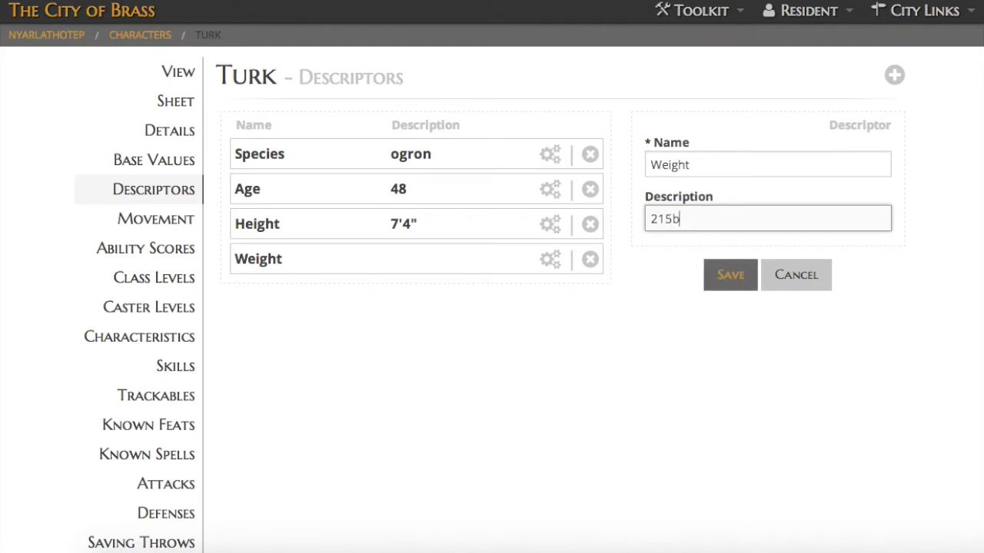
left_click(728, 292)
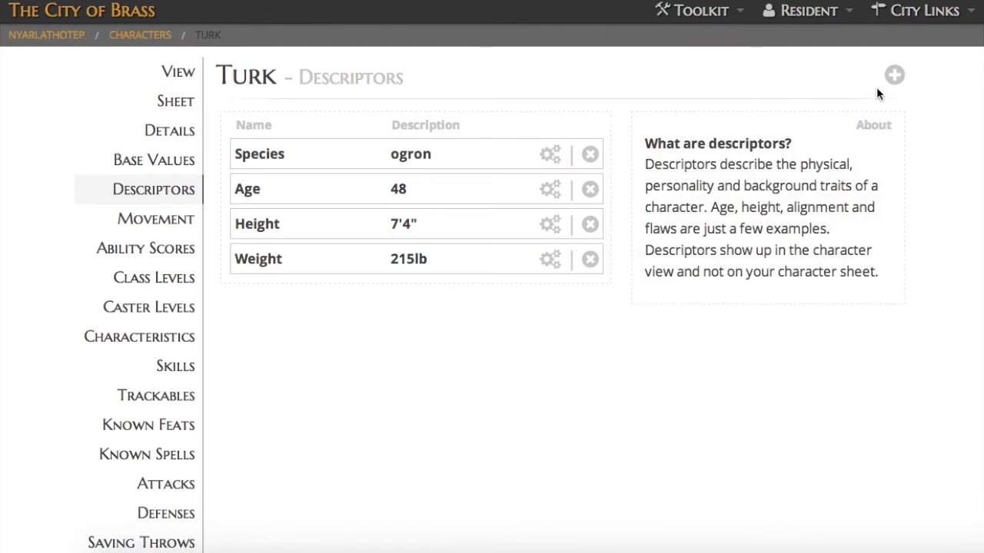
Step: Add a new descriptor named Size with the description Large and save it
left_click(893, 75)
left_click(759, 159)
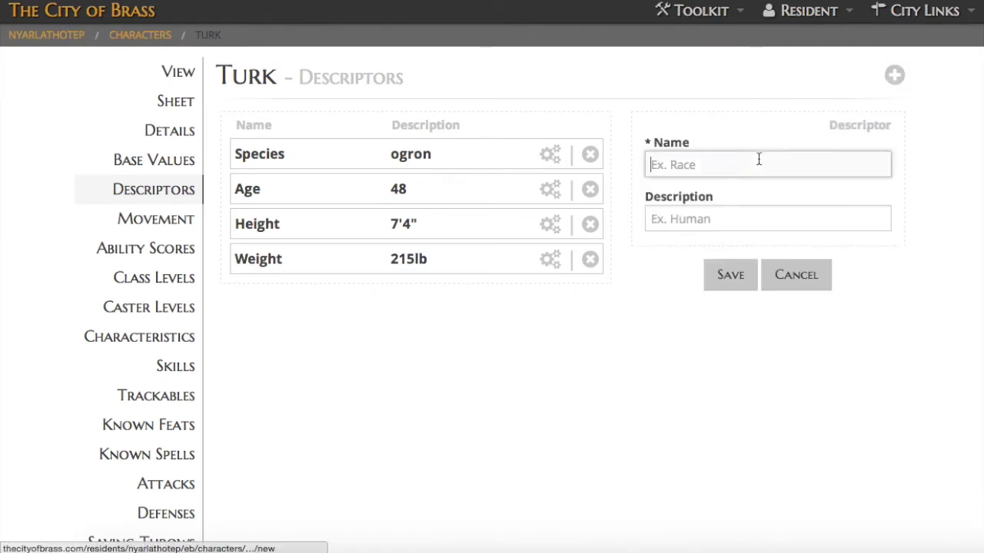
type("Size")
key("Tab")
type("Large")
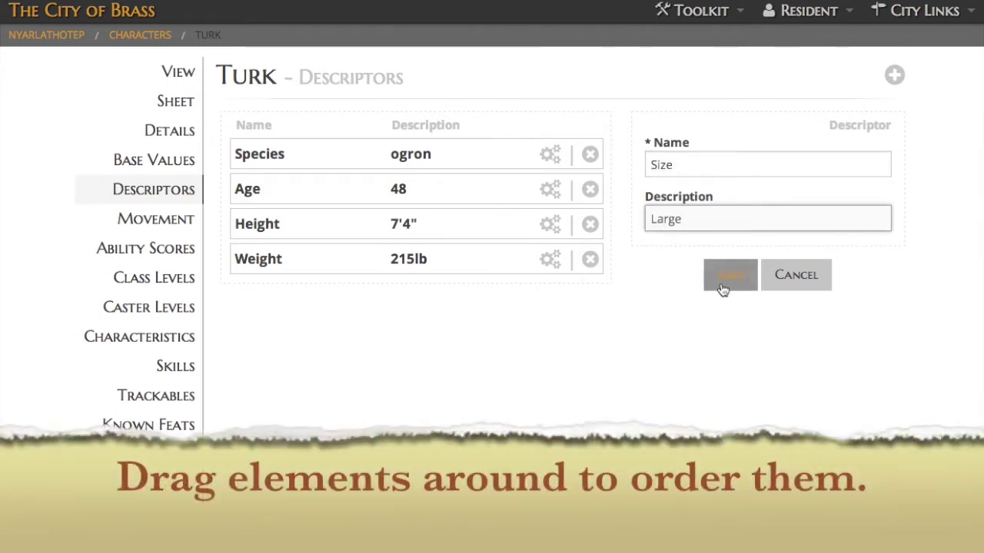
left_click(730, 283)
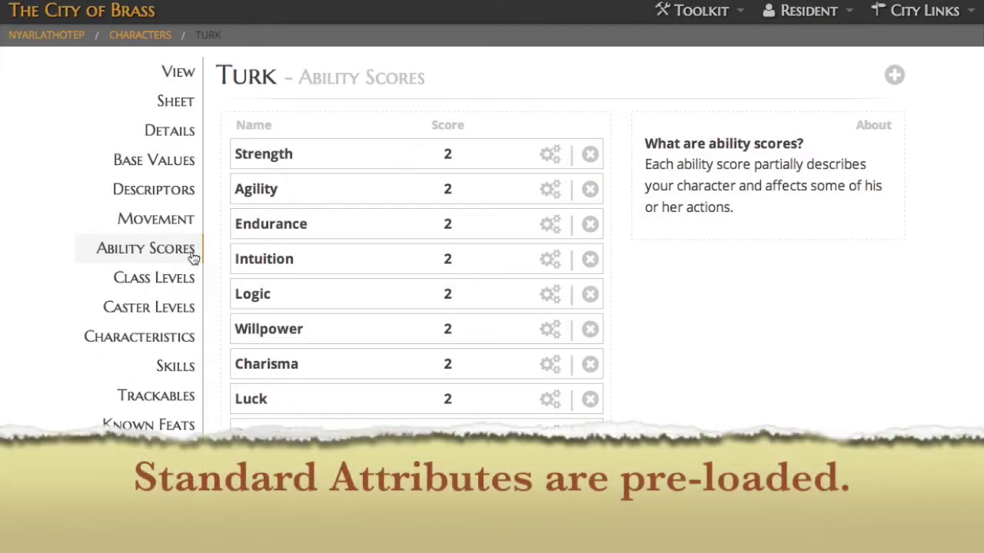
Step: Add a new ability score named Psionics with a base score of 2 and dice 1d6, and save it
left_click(550, 154)
left_click(550, 189)
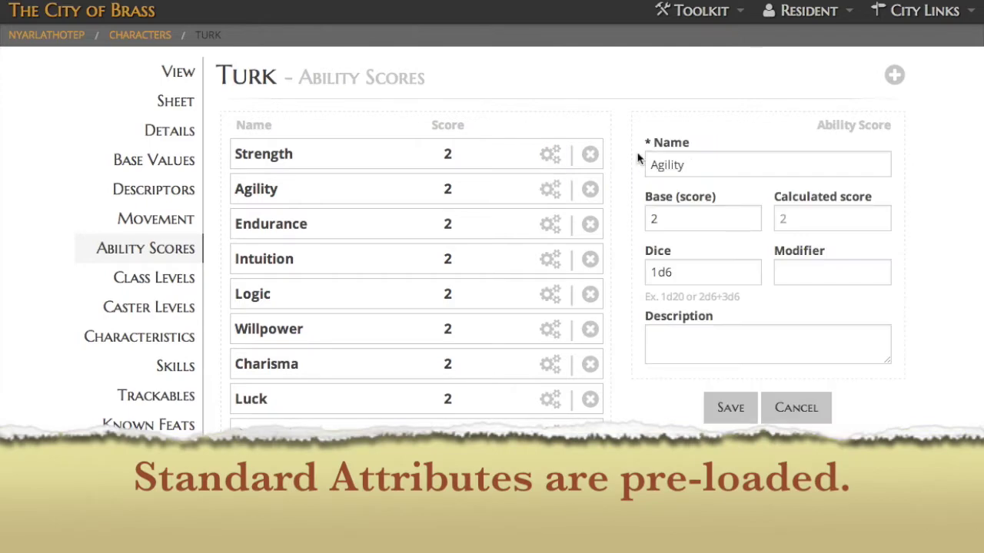
left_click(894, 75)
left_click(762, 163)
type("Psionics")
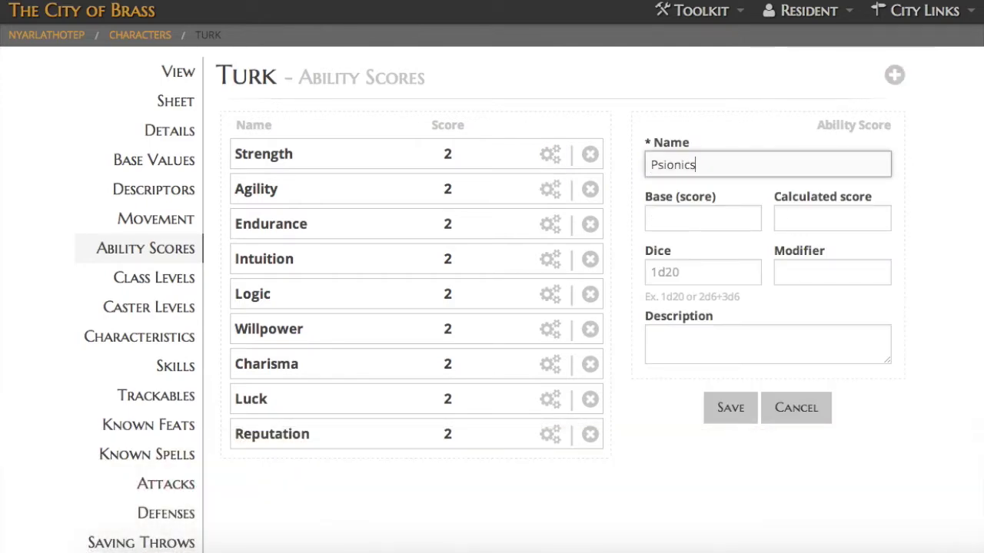
left_click(747, 216)
type("2")
left_click(731, 408)
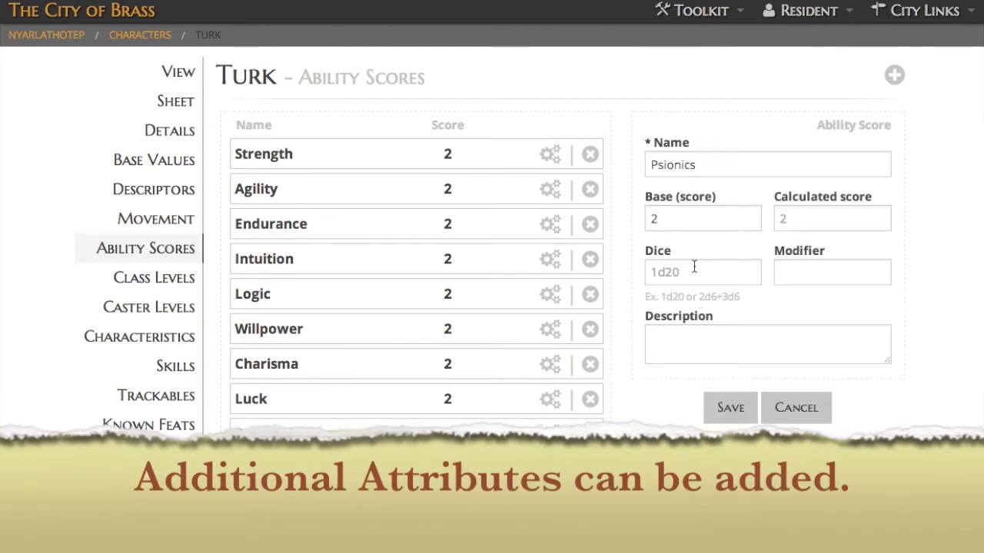
left_click(694, 266)
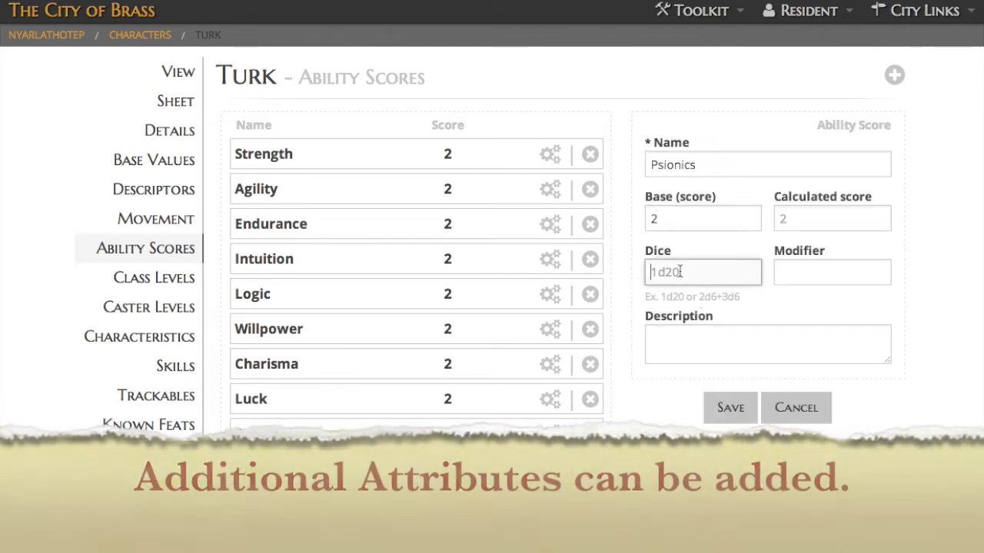
type("1d6")
left_click(730, 408)
left_click(589, 470)
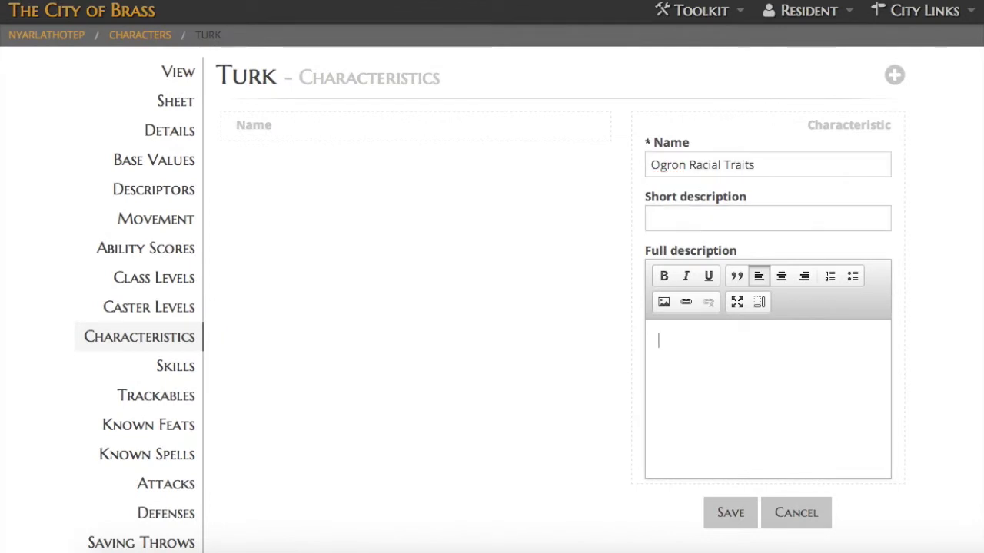
Step: Enter "+2 STR, +2 END, -2 PSI" as the full description of the Ogron Racial Traits characteristic and save it
type("+2 STR, +2 END")
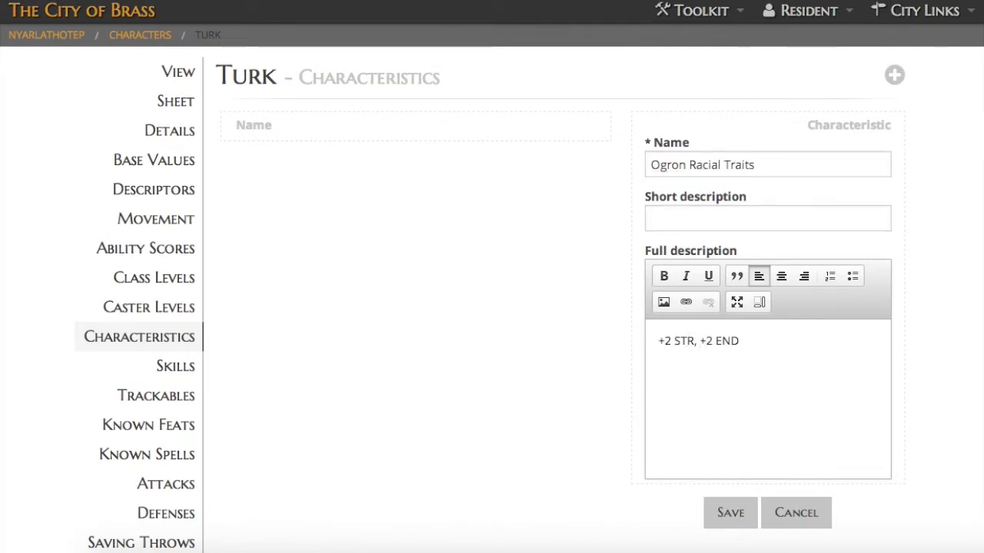
type(", -2 PSI")
scroll(760, 308, "down", 1)
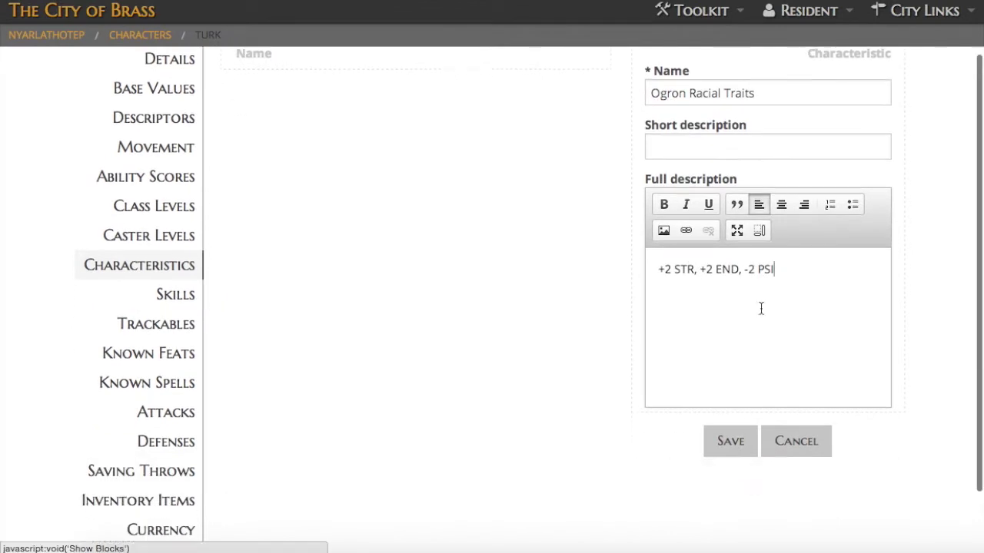
left_click(730, 439)
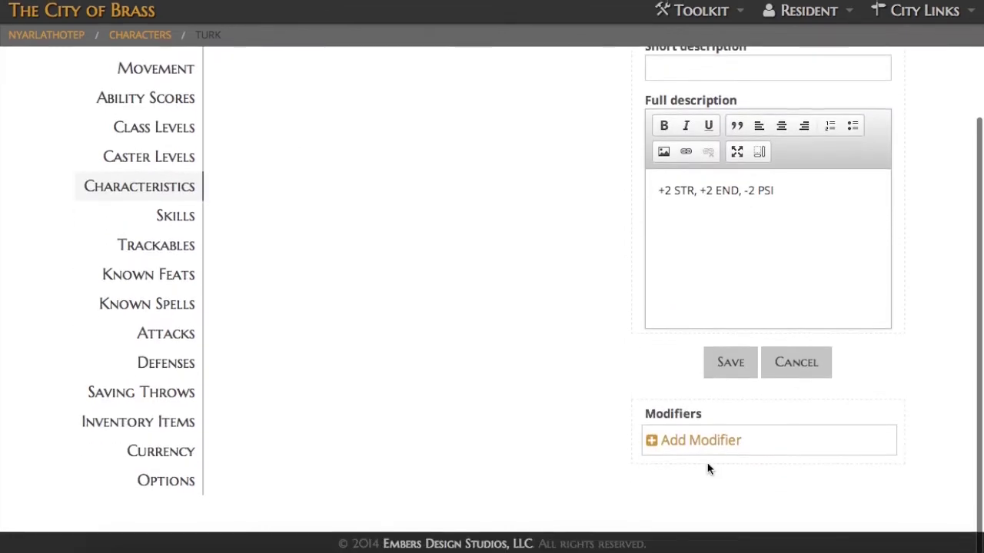
Step: Add an Ability Scores modifier of 2 for Strength to the Ogron Racial Traits characteristic and save it
left_click(686, 444)
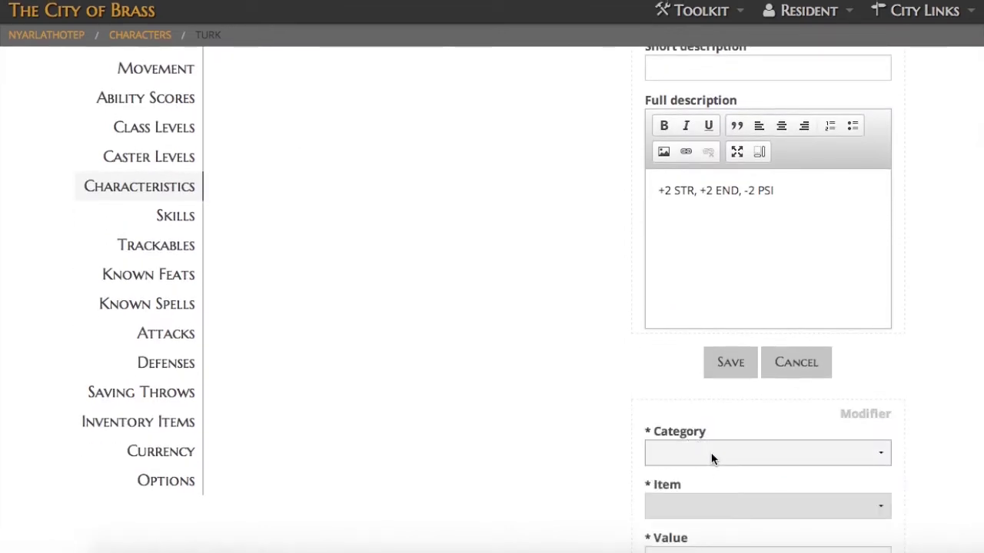
left_click(711, 453)
left_click(710, 468)
scroll(587, 470, "down", 2)
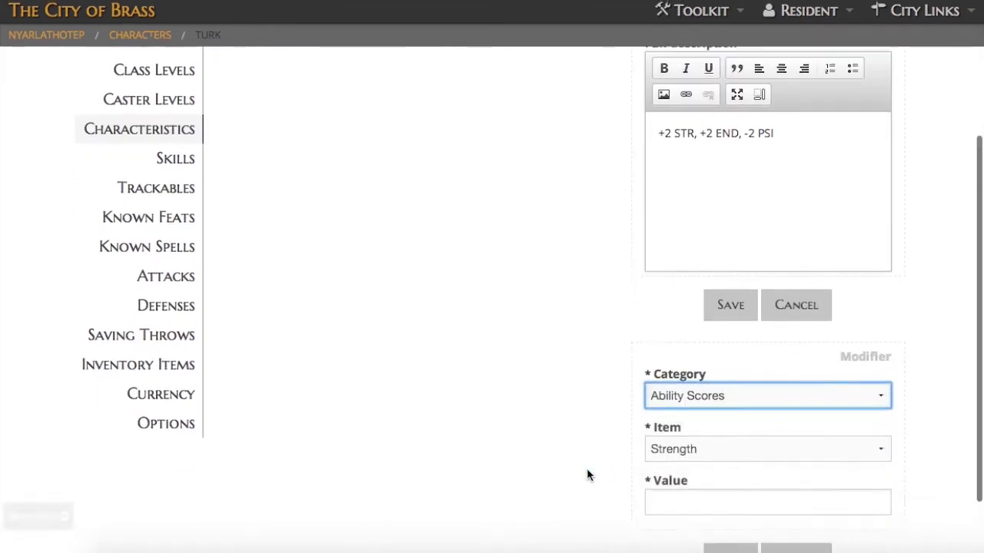
left_click(686, 434)
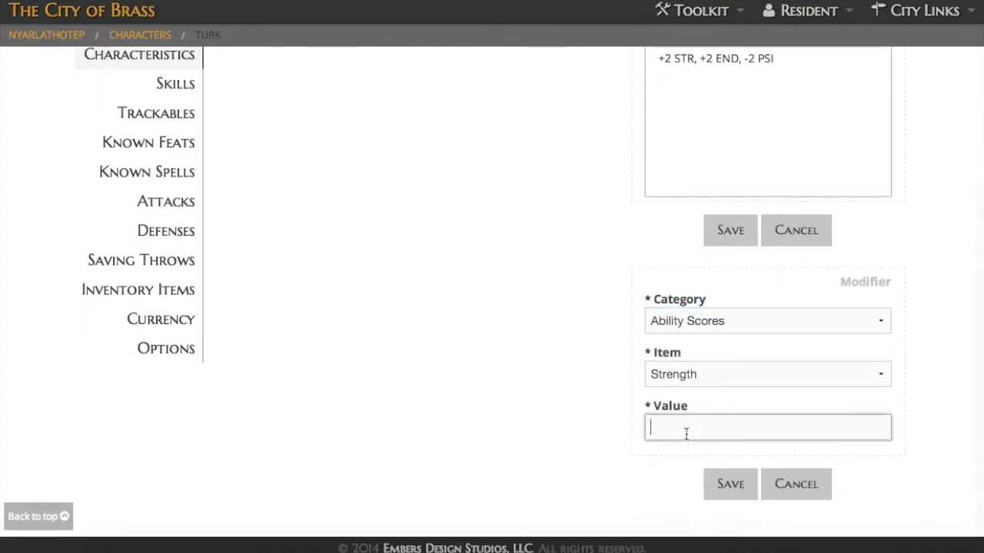
left_click(730, 493)
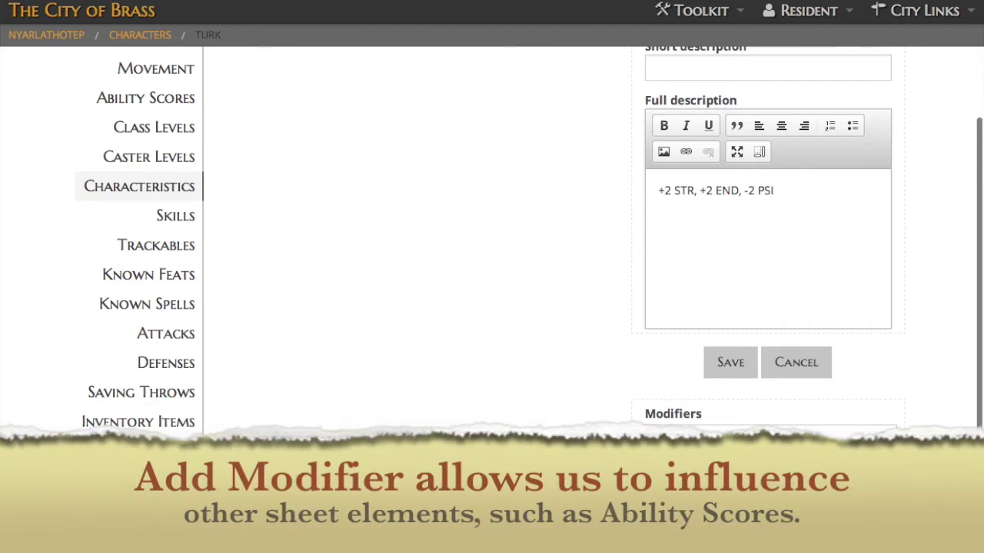
Step: Add an Ability Scores modifier of 2 for Endurance to the Ogron Racial Traits characteristic and save it
scroll(625, 386, "down", 4)
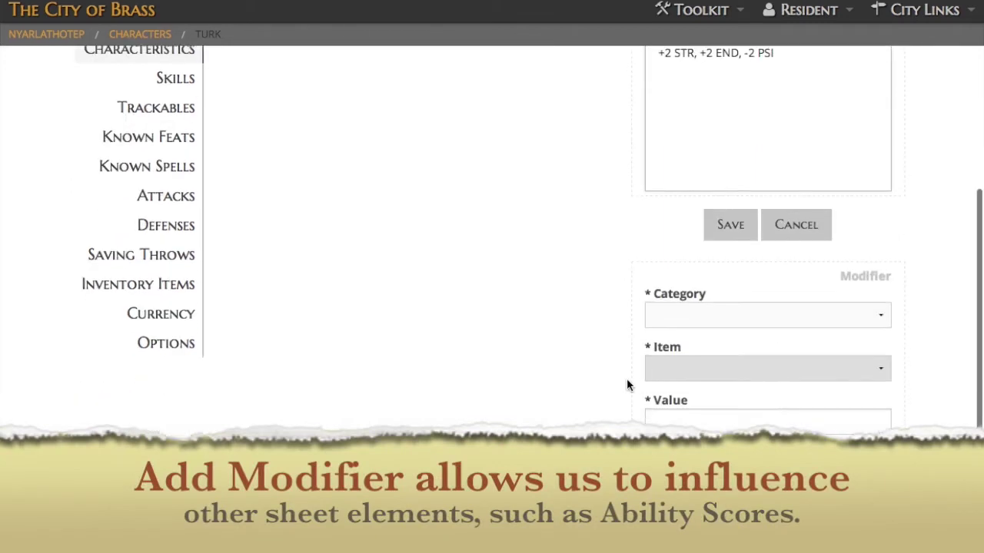
left_click(692, 303)
left_click(689, 329)
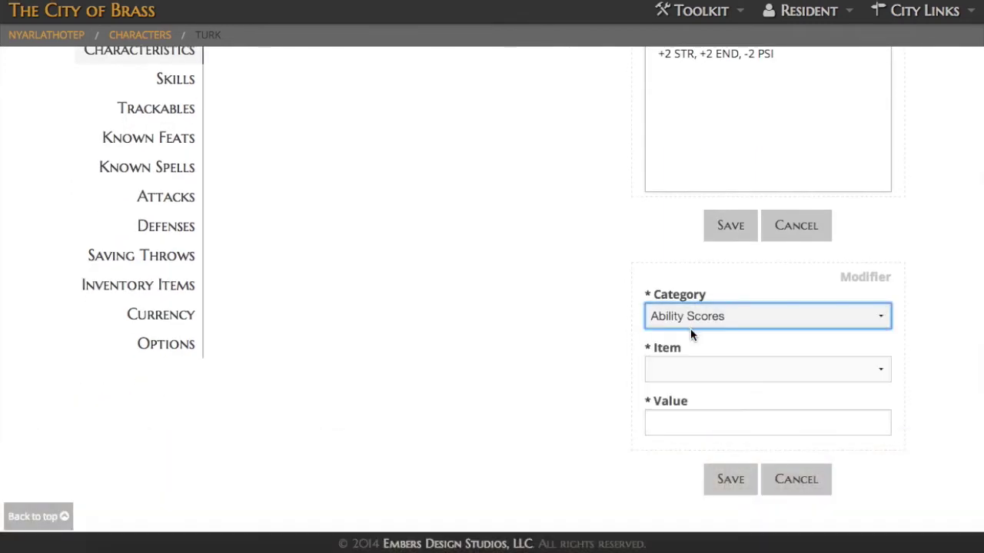
left_click(693, 375)
left_click(692, 399)
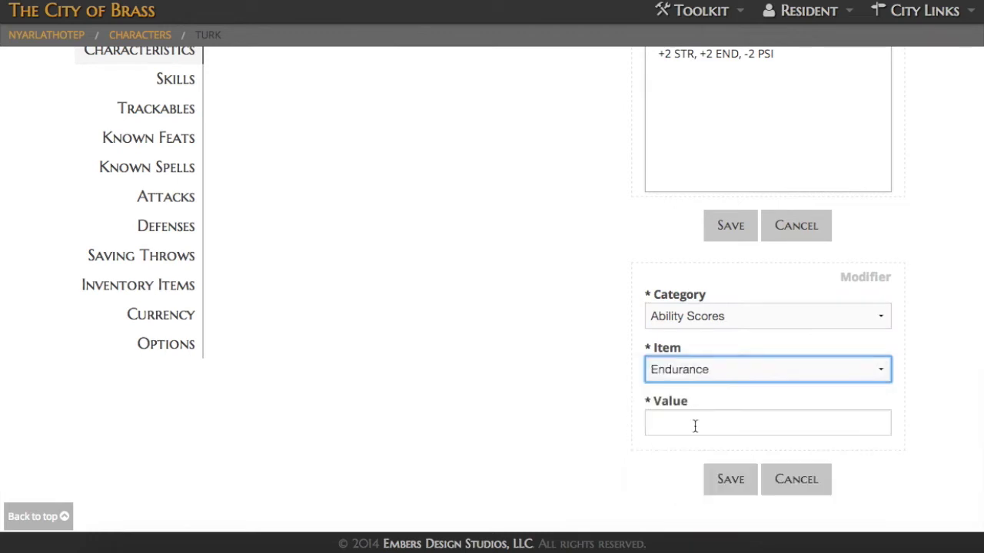
left_click(694, 424)
type("2")
left_click(725, 487)
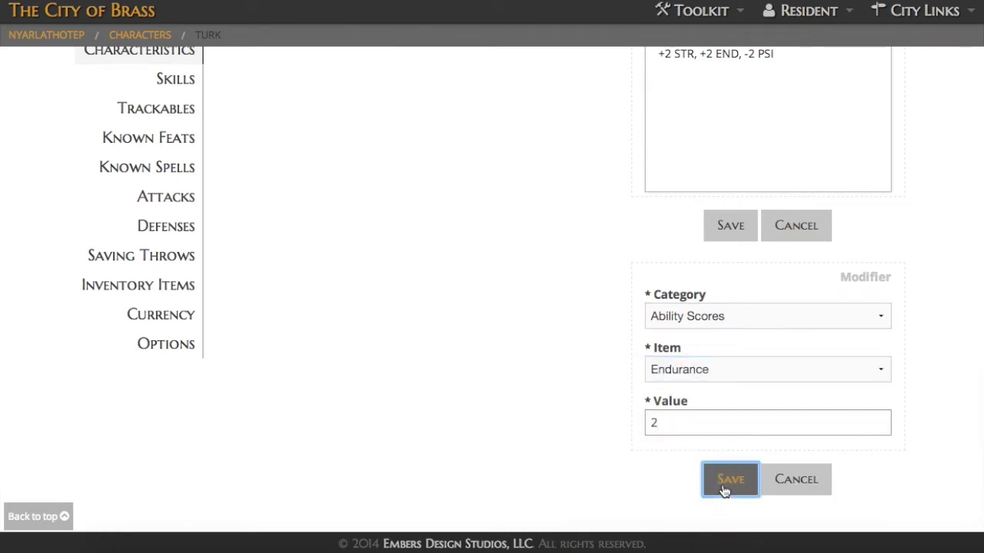
Step: Check Turk's ability scores with the racial modifiers applied and return to his characteristics
scroll(573, 341, "up", 3)
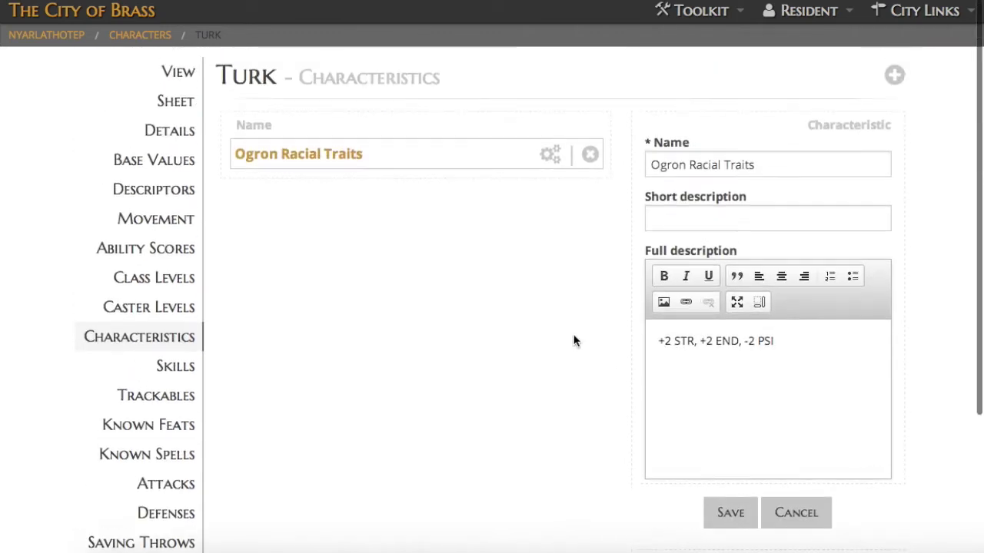
left_click(183, 250)
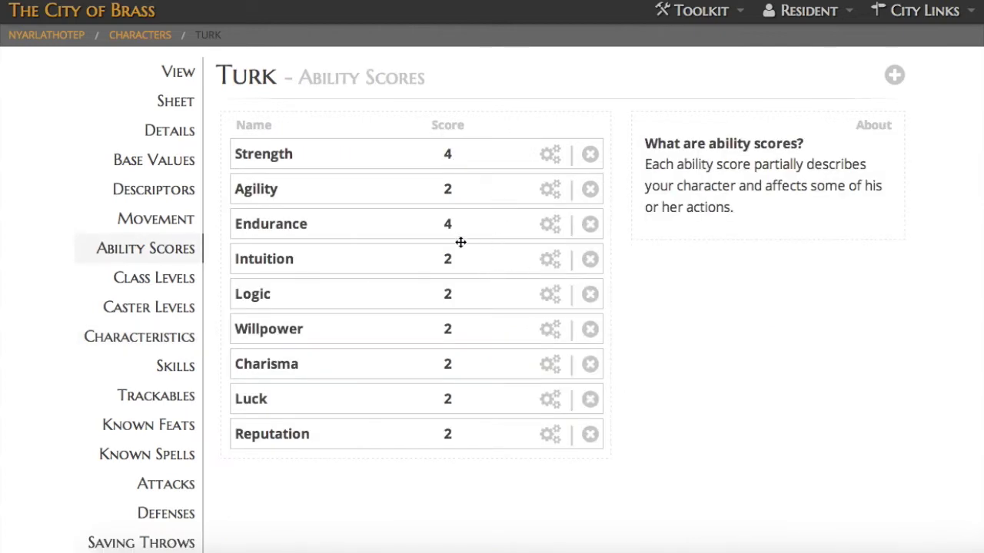
left_click(185, 340)
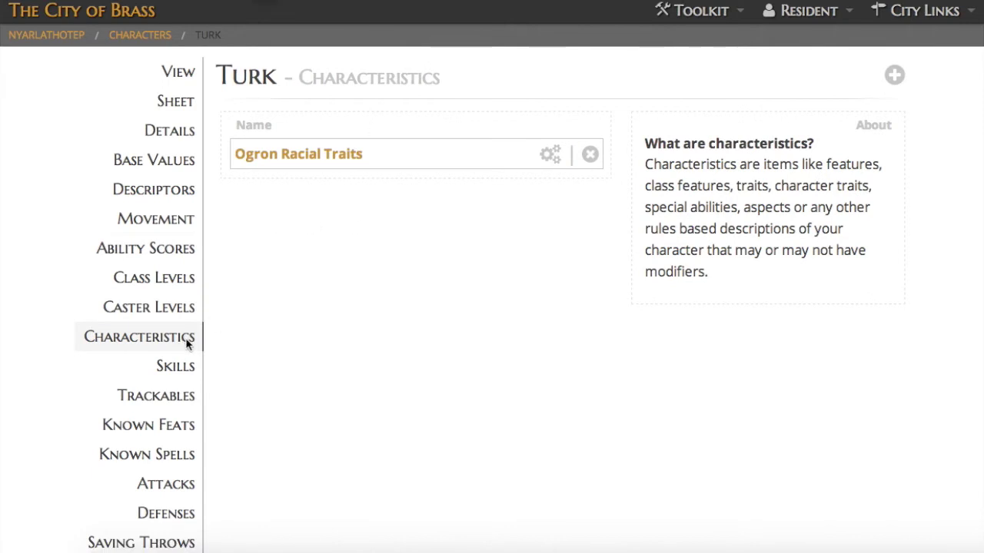
Step: Add the line "+4 Mental Defense" to the full description of Ogron Racial Traits and save it
left_click(549, 154)
left_click(857, 344)
key("Return")
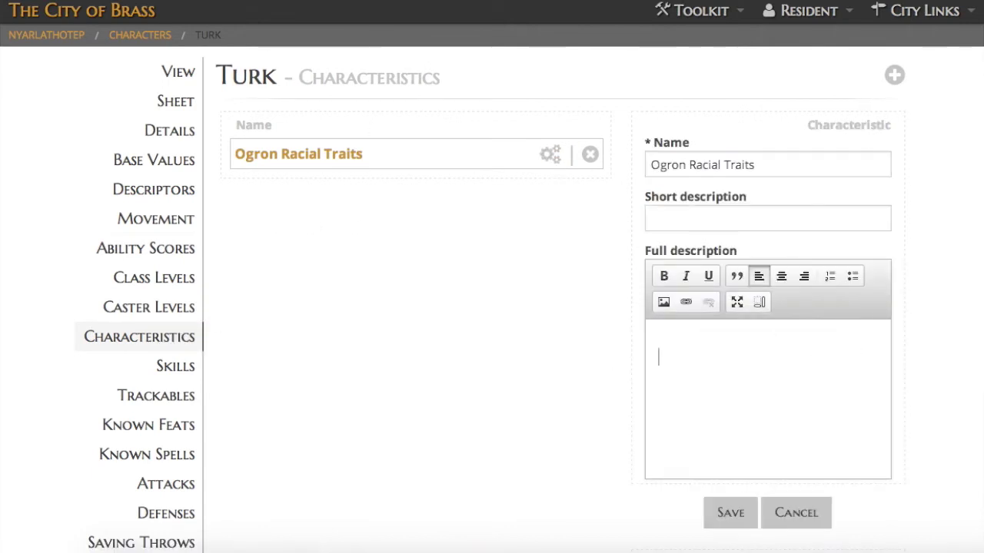
type("+4 Mental Defense")
left_click(747, 503)
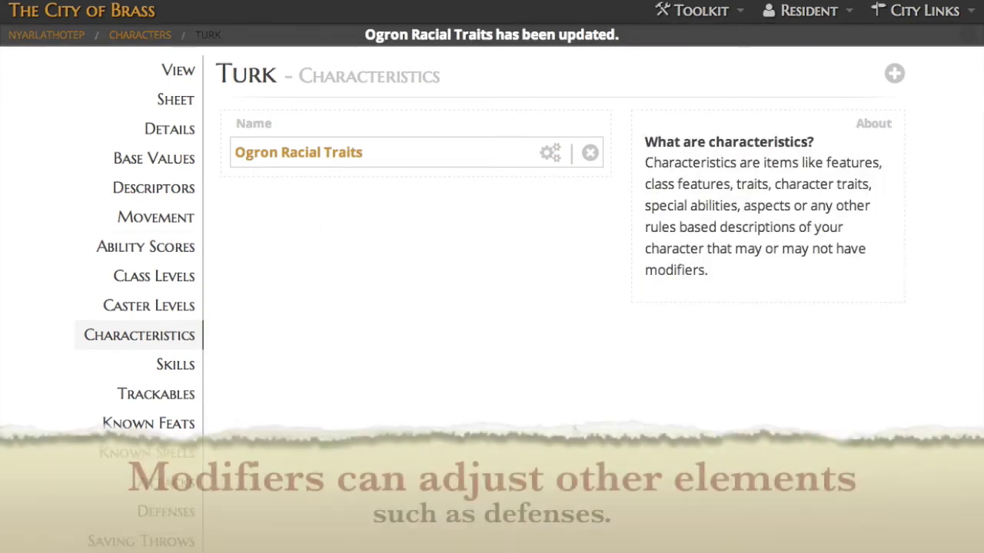
Step: Look at Turk's defenses and return to his characteristics
scroll(165, 362, "down", 3)
left_click(165, 361)
left_click(139, 337)
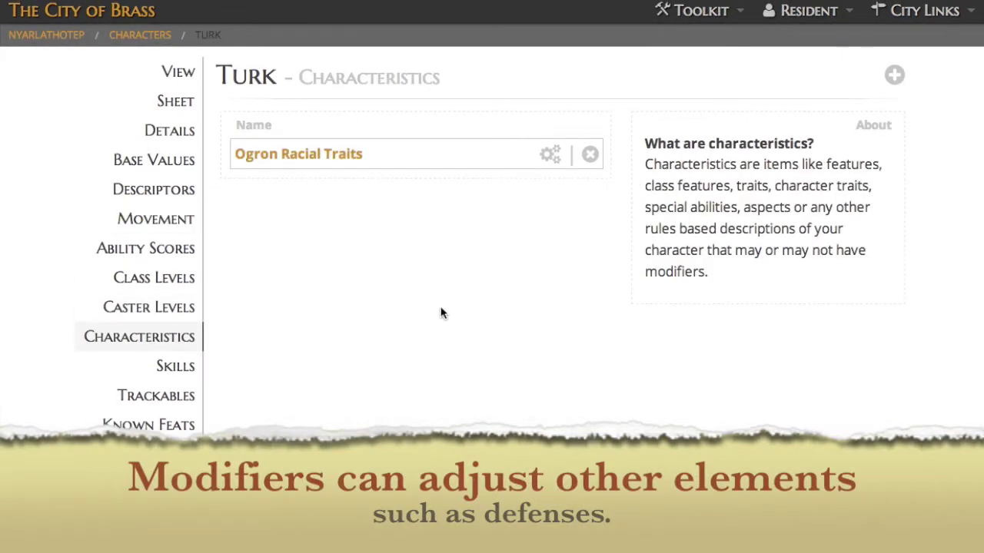
Step: Add a Defenses modifier of 4 for Mental Defense to the Ogron Racial Traits characteristic and save it
left_click(549, 155)
scroll(559, 458, "down", 3)
left_click(700, 490)
left_click(708, 406)
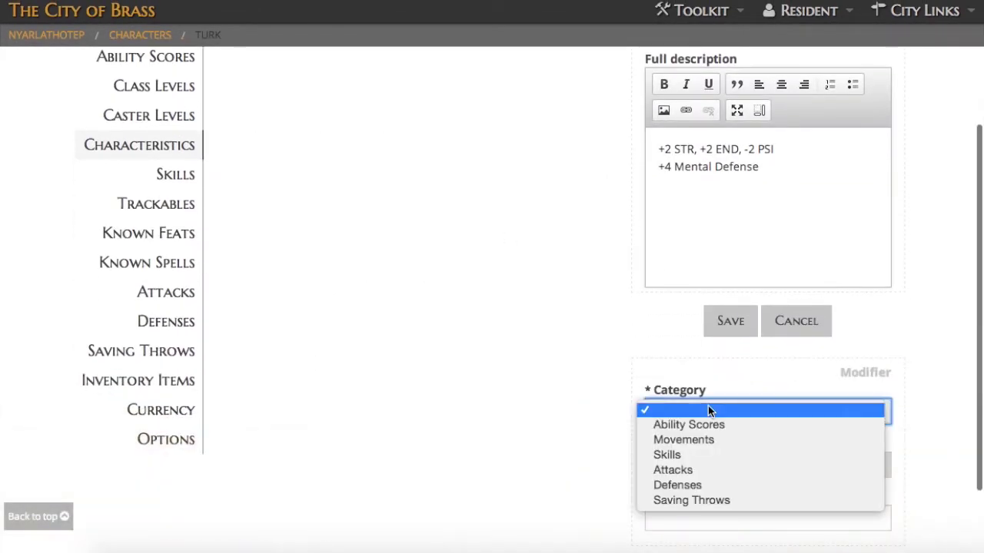
left_click(687, 485)
scroll(720, 364, "down", 2)
left_click(721, 369)
key("m")
left_click(722, 422)
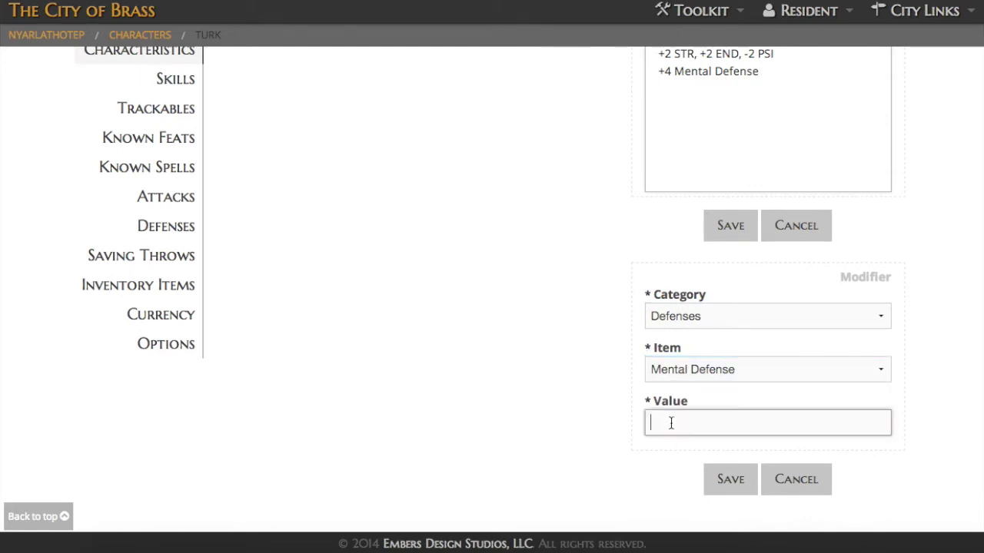
type("4")
left_click(730, 479)
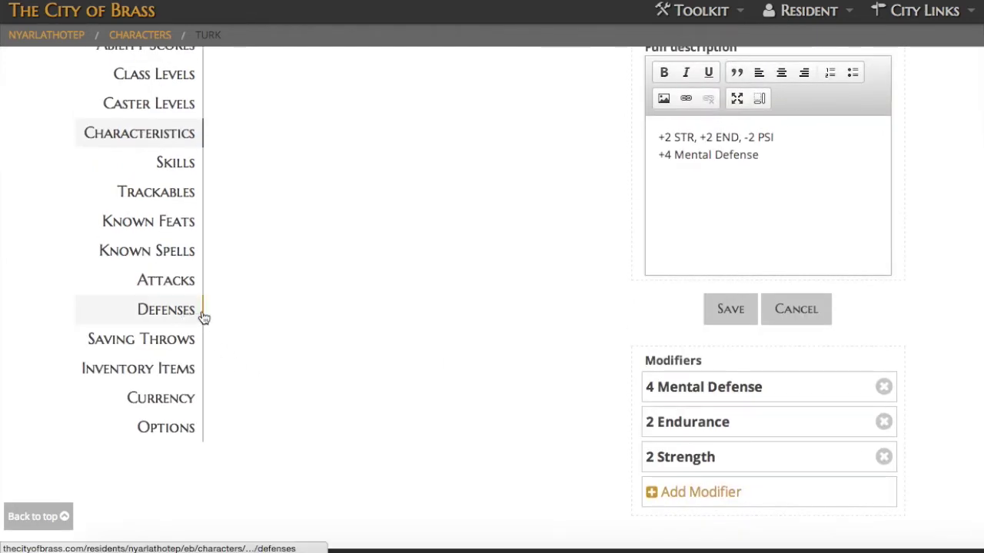
Step: Open the Mental Defense entry among Turk's defenses to check its calculated bonus
left_click(204, 310)
left_click(548, 189)
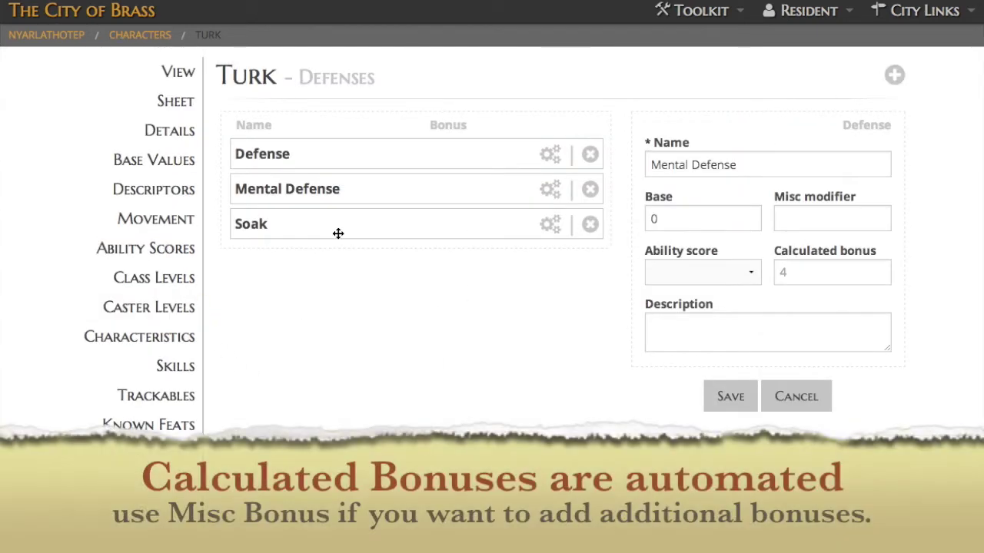
Step: Add the lines "-1d6 stealth" and "+1 environmental die in high-gravity" to the full description of Ogron Racial Traits
left_click(143, 341)
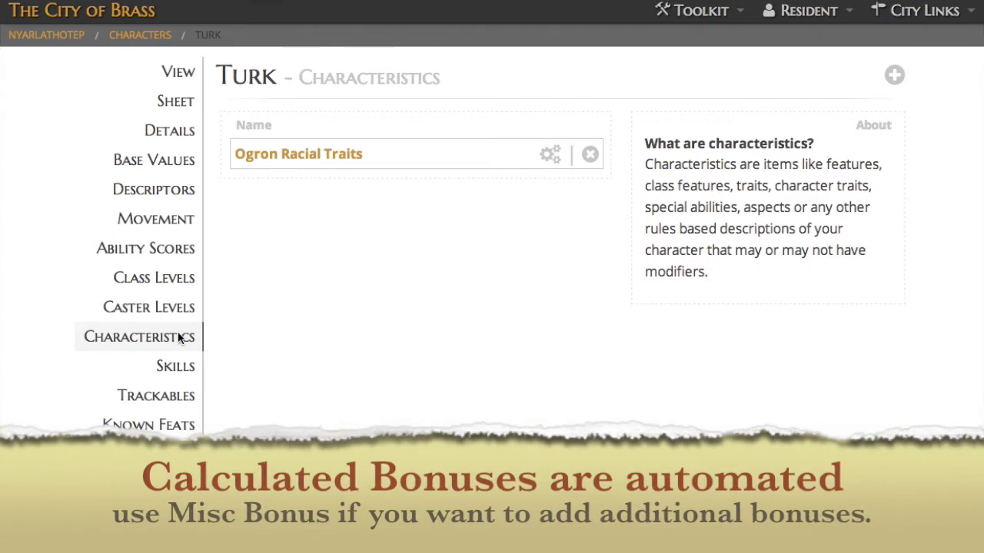
left_click(550, 154)
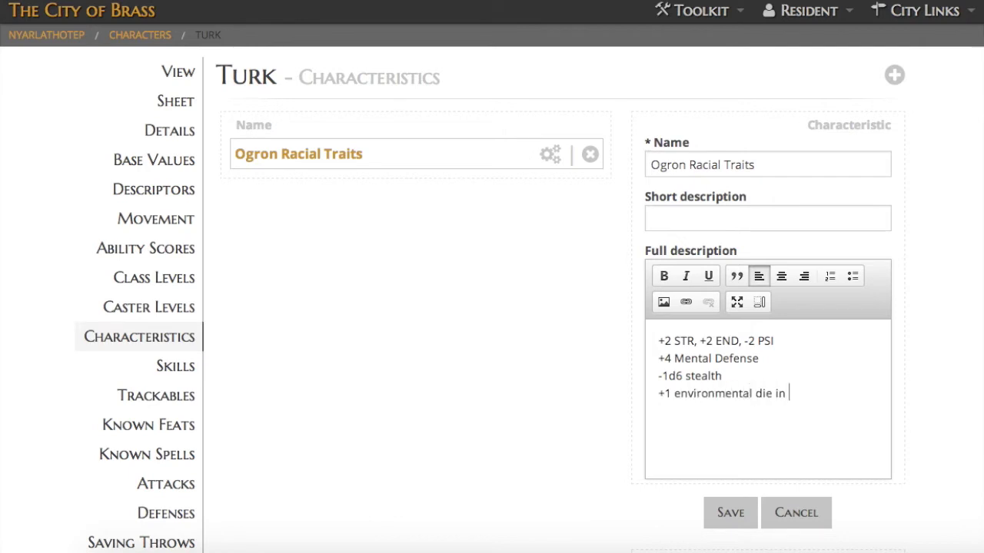
type("ty")
Step: Set the Ogron Racial Traits short description to "-1d6 stealth; +1 environmental die in high grav" and save the characteristic
left_click(729, 226)
type("-1d6 st")
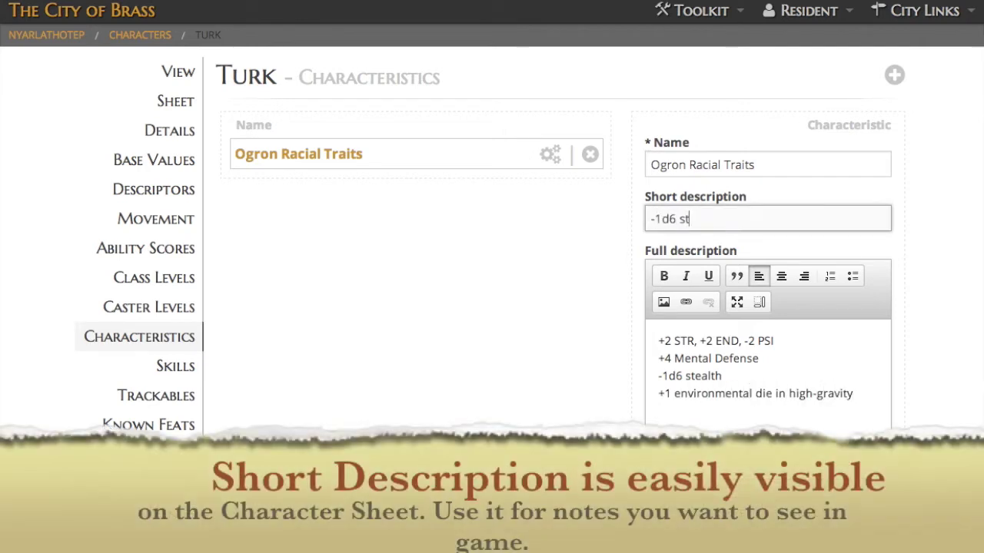
type("ealth; +1 envi")
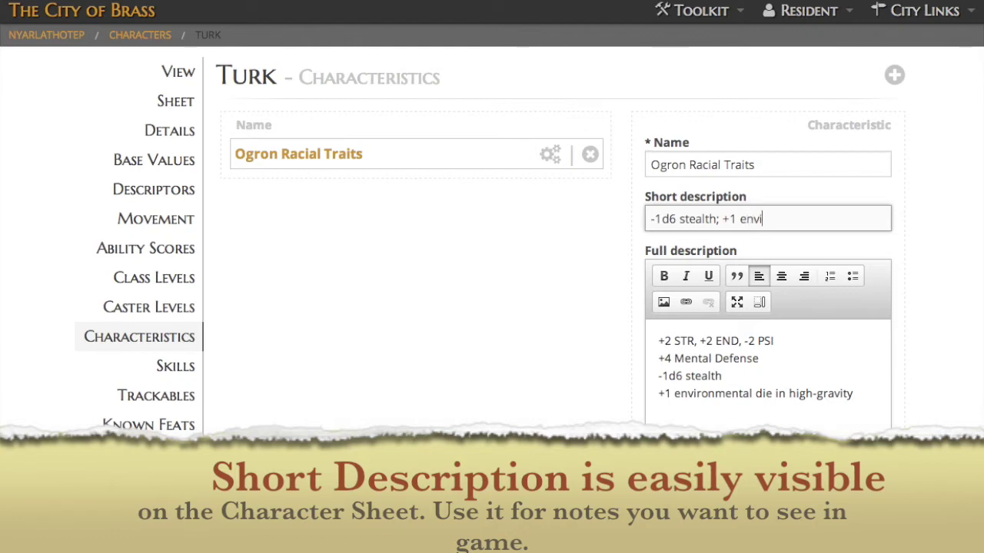
type("ronmental die in high grav")
left_click(724, 515)
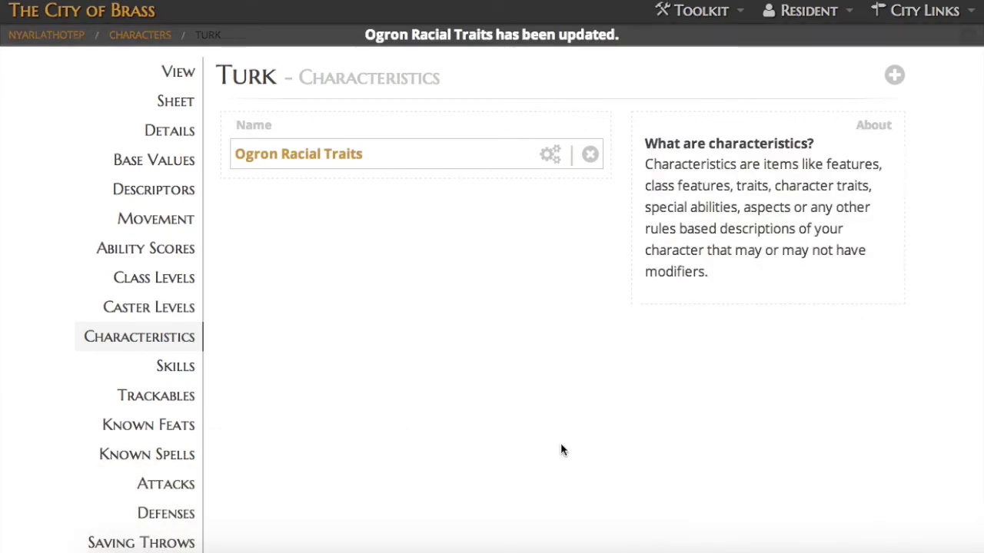
Step: Review Turk's character sheet
left_click(175, 100)
left_click(353, 273)
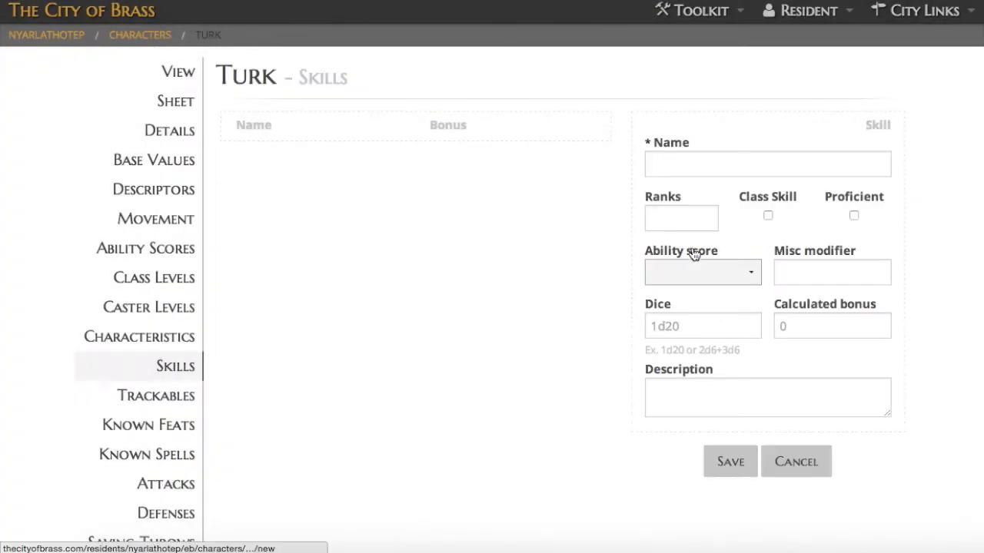
Step: Add a custom skill named Carry with 1 rank and dice 1d6, and save it
left_click(691, 167)
left_click(672, 216)
type("1")
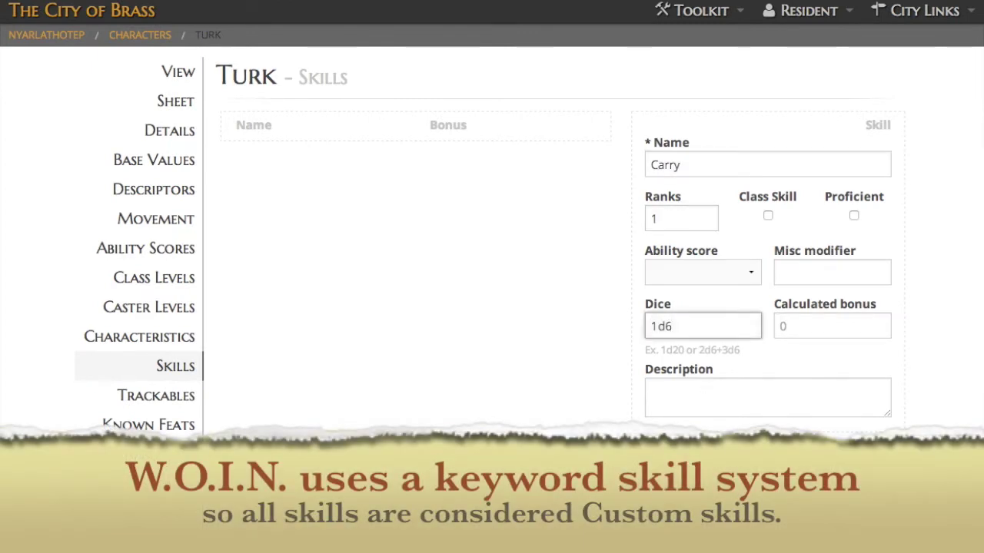
key("Return")
Step: Add the custom skills Hardy, with 1 rank, and Intimidate, both with dice 1d6, saving each one
left_click(686, 248)
left_click(687, 164)
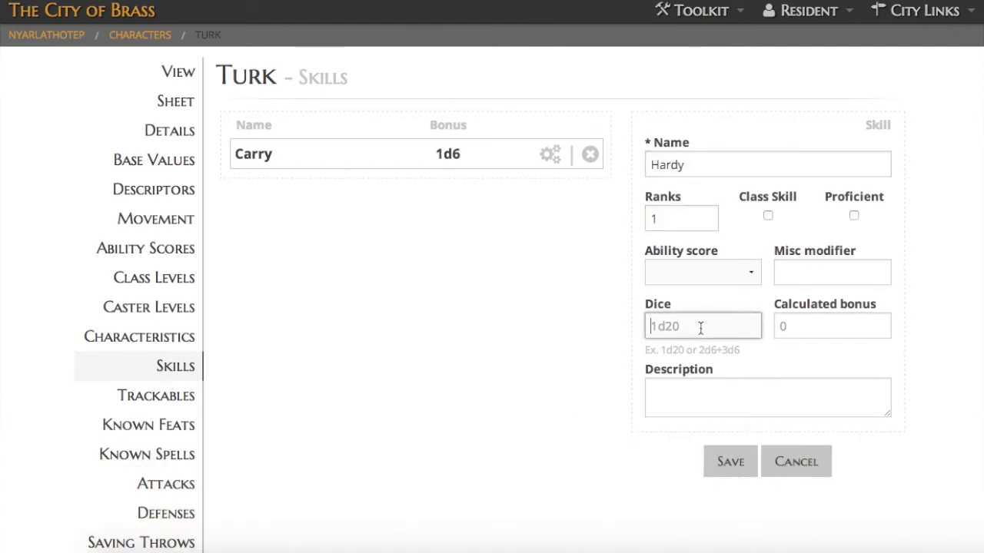
left_click(730, 456)
left_click(689, 246)
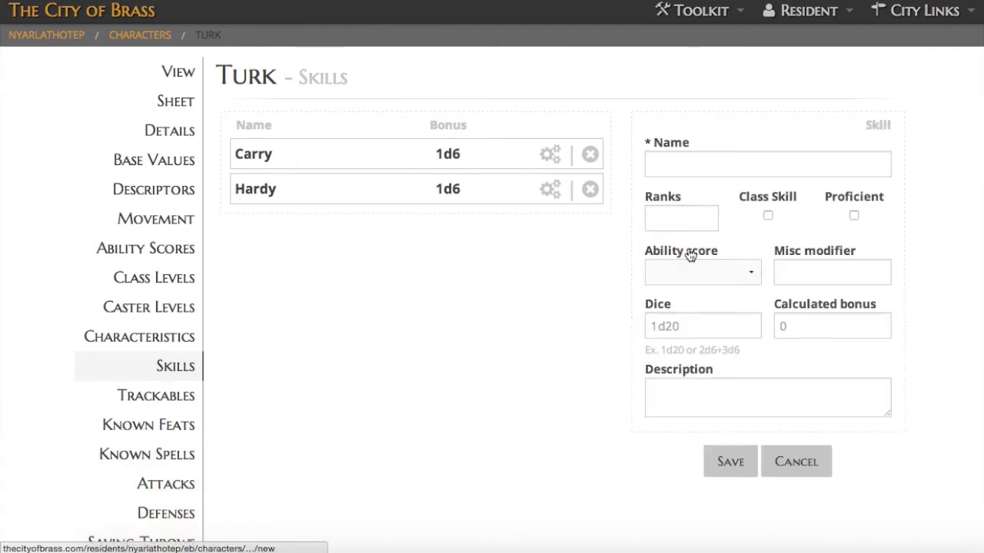
left_click(720, 459)
Step: Add the custom skills Hunting, with 1 rank and dice 1d6, and History, saving each one
left_click(179, 102)
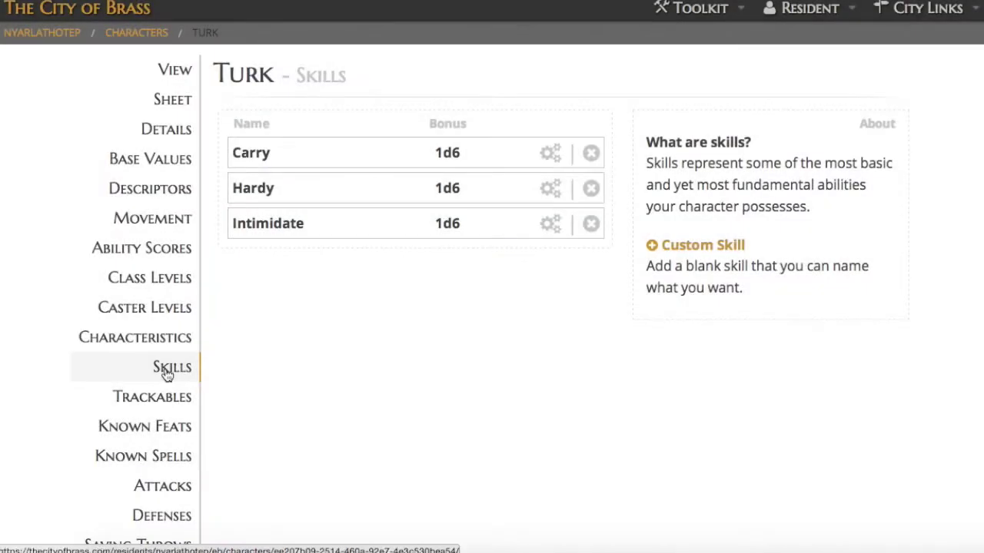
left_click(680, 246)
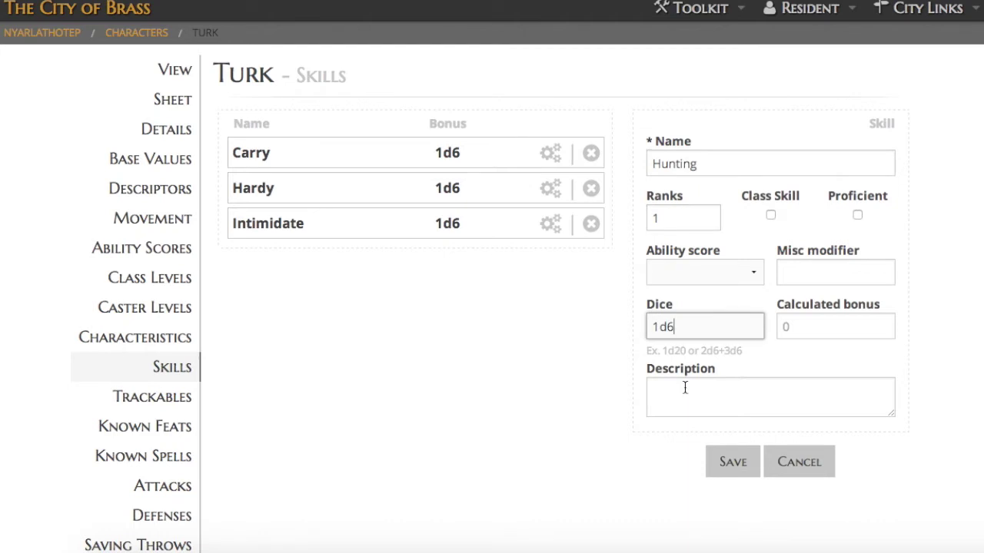
left_click(721, 460)
left_click(697, 248)
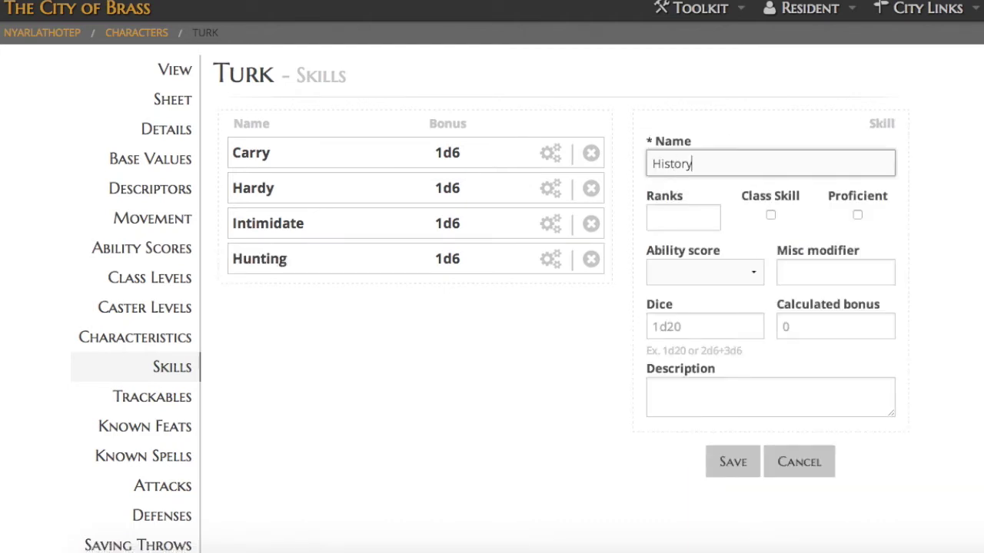
left_click(733, 463)
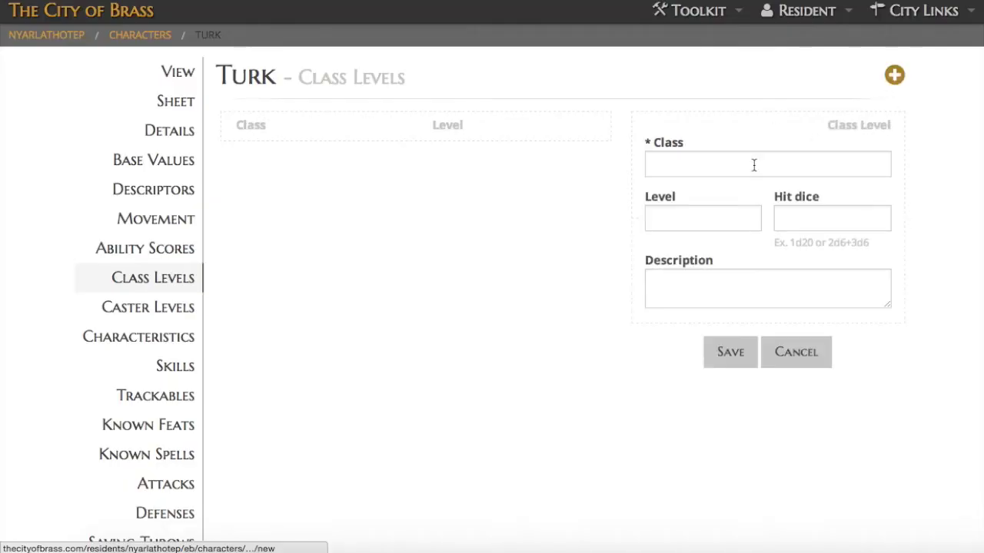
Step: Add a class level for the class Navy Brat at level 1 and save it
left_click(753, 165)
type("Navy Brat")
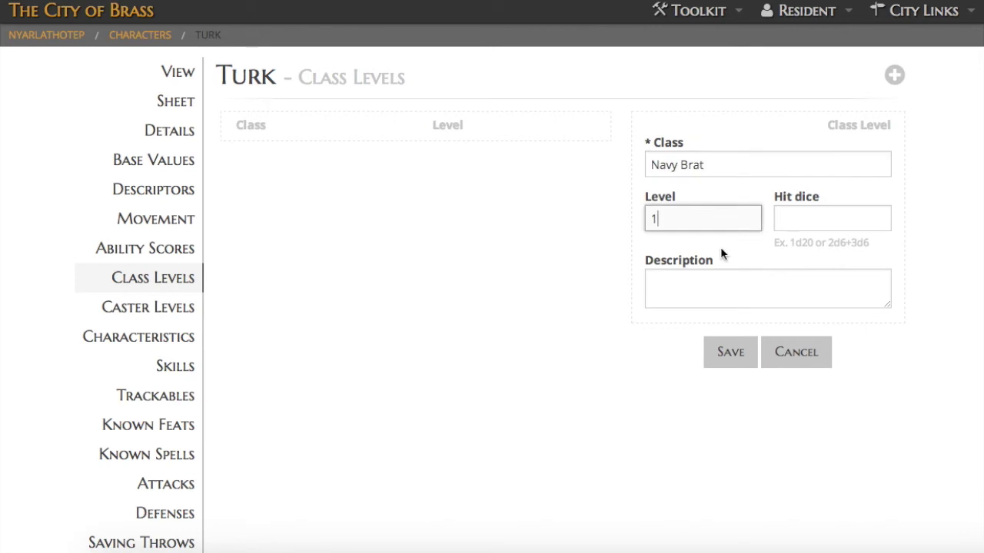
left_click(722, 352)
Step: Add an Ability Scores modifier of 1 to Endurance on the Navy Brat class level and save it
left_click(548, 157)
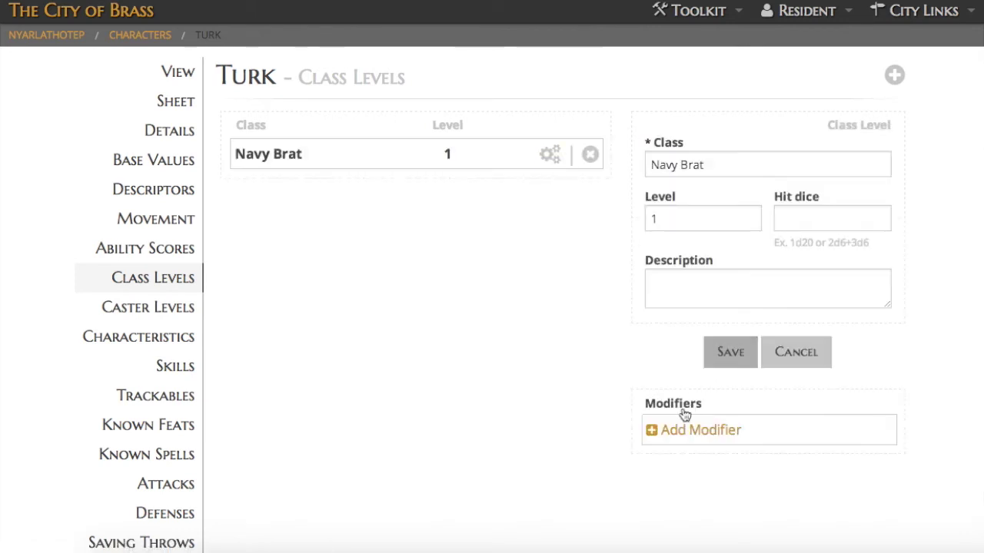
left_click(684, 428)
left_click(728, 446)
left_click(720, 456)
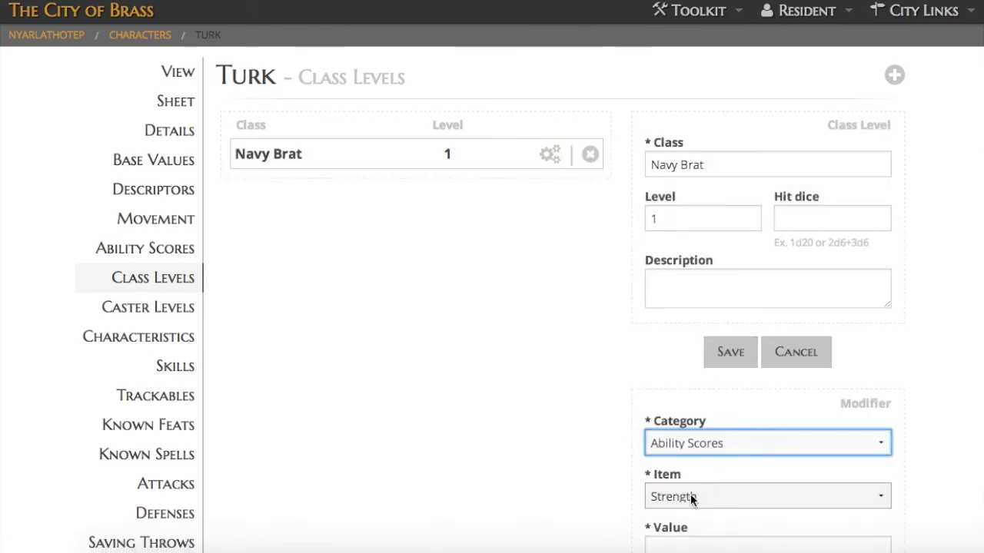
left_click(691, 497)
left_click(688, 525)
scroll(637, 461, "down", 3)
left_click(680, 416)
type("1")
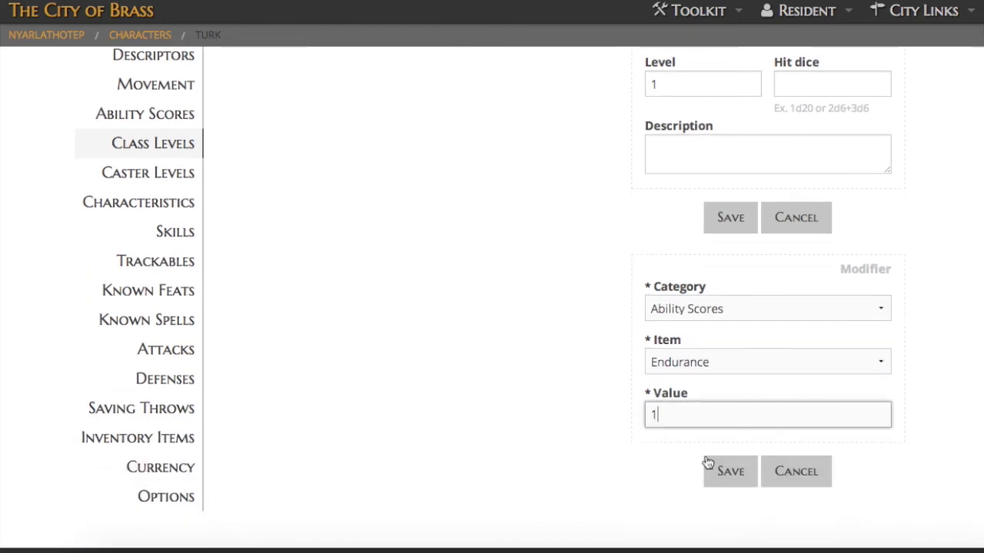
left_click(727, 469)
Step: Add an Ability Scores modifier of 1 to Agility for Navy Brat and save it
left_click(692, 331)
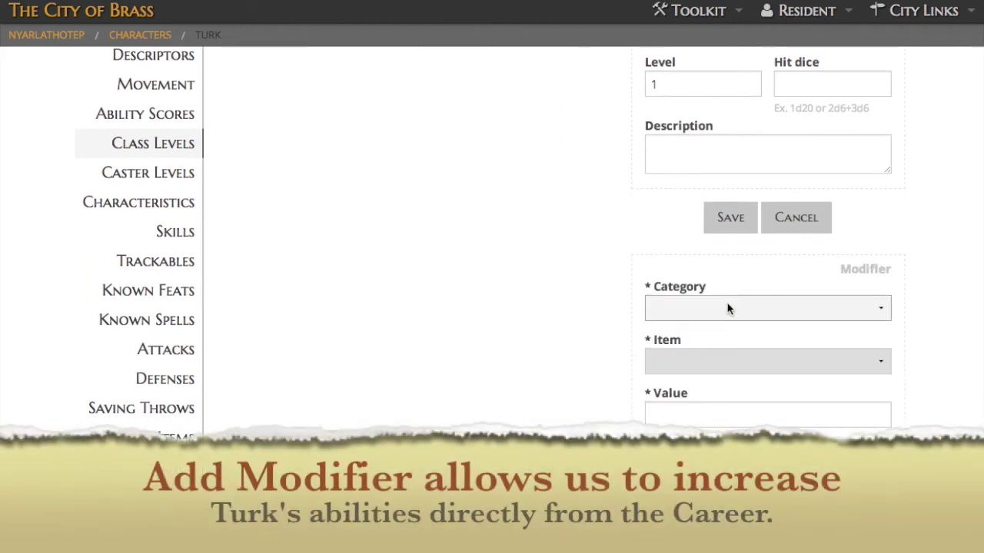
left_click(727, 310)
left_click(722, 320)
left_click(692, 361)
left_click(694, 375)
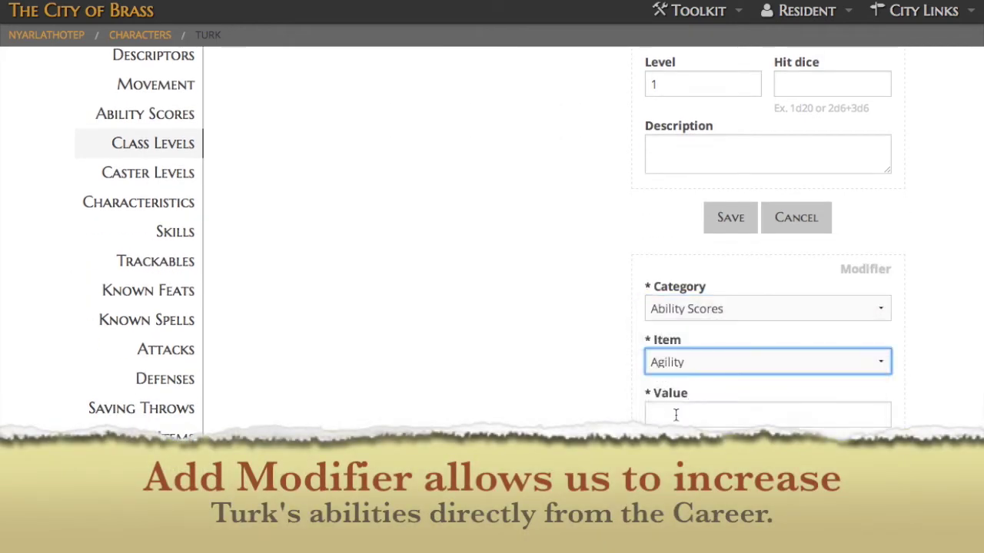
left_click(676, 413)
type("1")
key("Return")
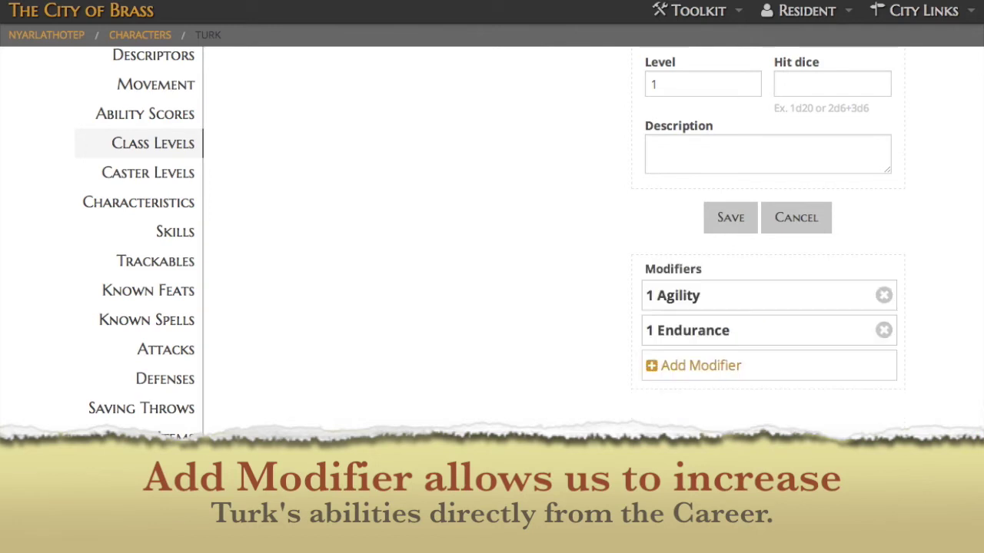
Step: Add an Ability Scores modifier of 1 to Luck for Navy Brat and save it
left_click(696, 375)
left_click(725, 306)
left_click(715, 324)
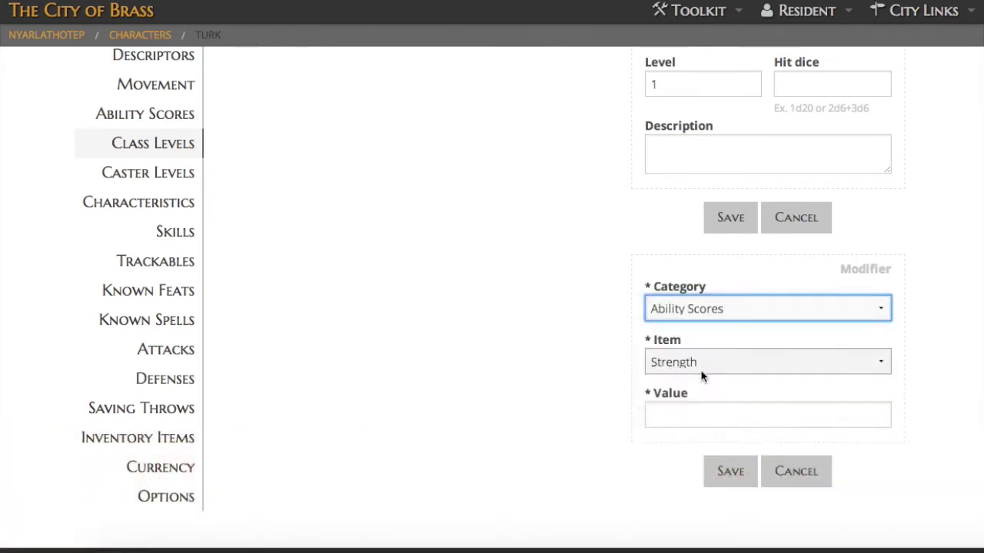
left_click(701, 375)
left_click(687, 465)
left_click(677, 410)
type("1")
left_click(722, 472)
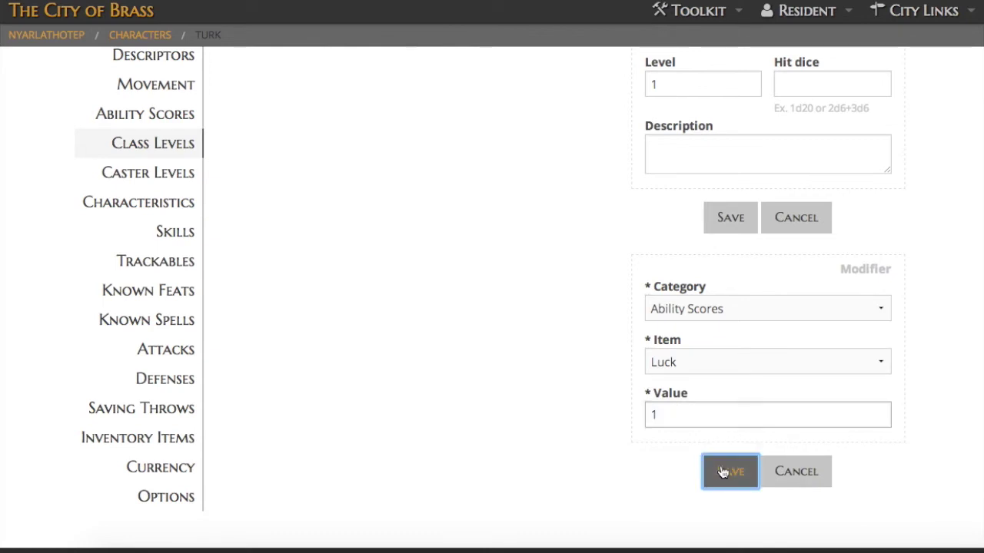
Step: Add another Ability Scores modifier for Navy Brat, applying to Reputation
left_click(678, 407)
left_click(696, 306)
left_click(691, 329)
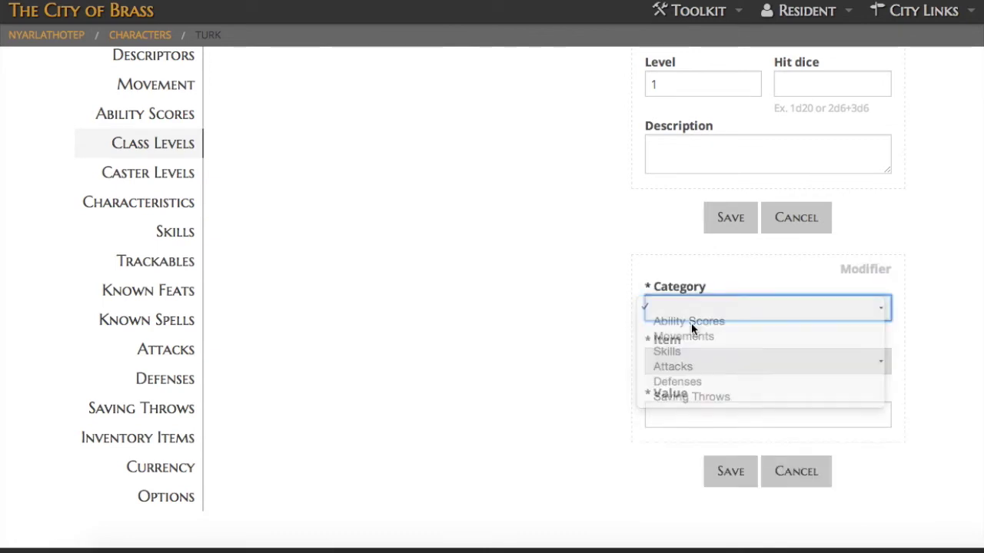
left_click(684, 363)
left_click(676, 478)
left_click(689, 417)
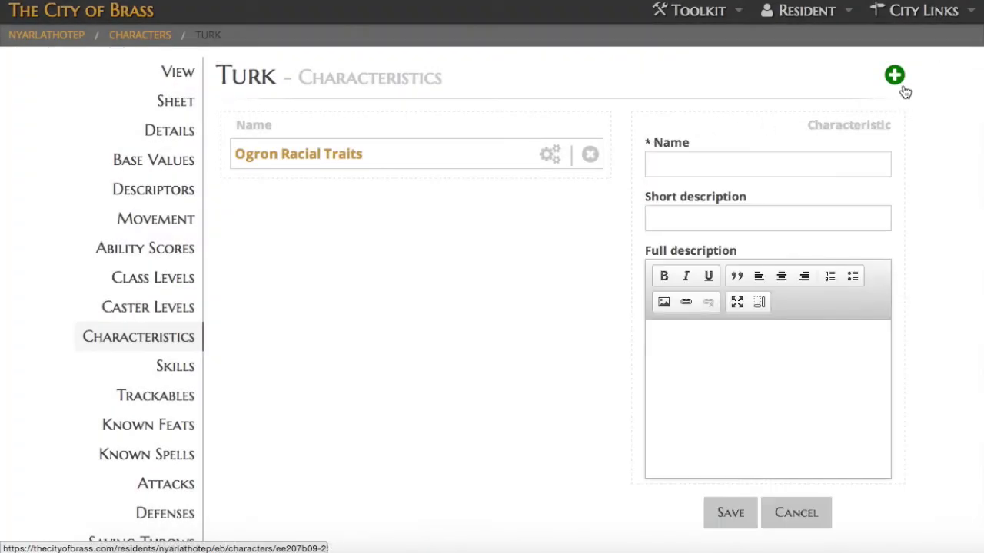
Step: Enter a new characteristic named Military Vehicle Familiarity with a short description granting +1d6 when driving
left_click(676, 173)
type("Military v")
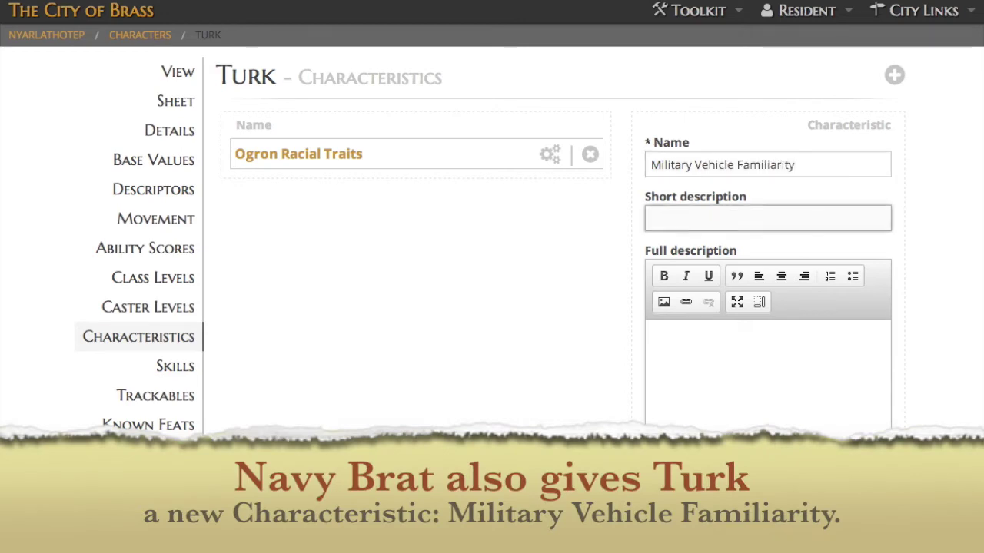
type("+1d6 when drivin")
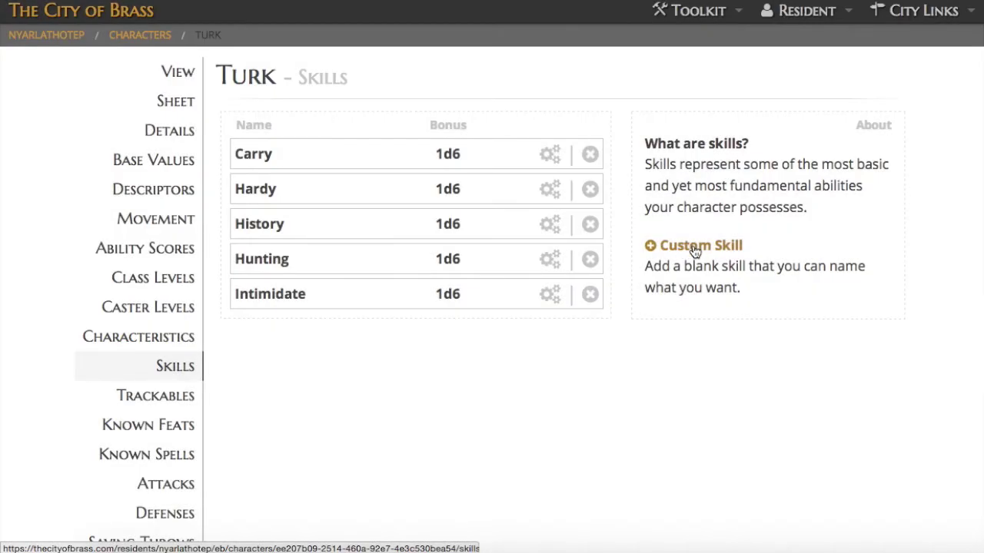
Step: Add a custom skill named Pistols and save it
left_click(695, 247)
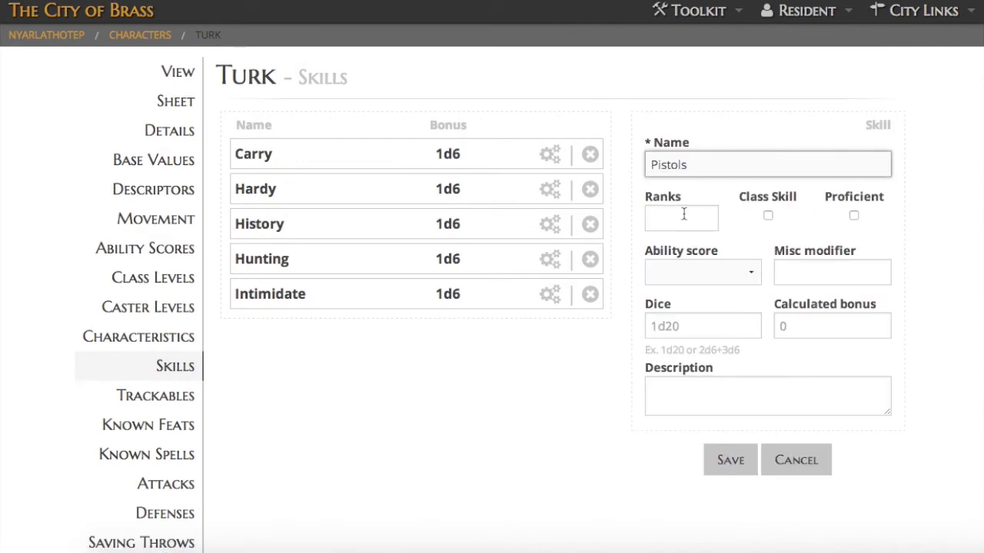
left_click(725, 464)
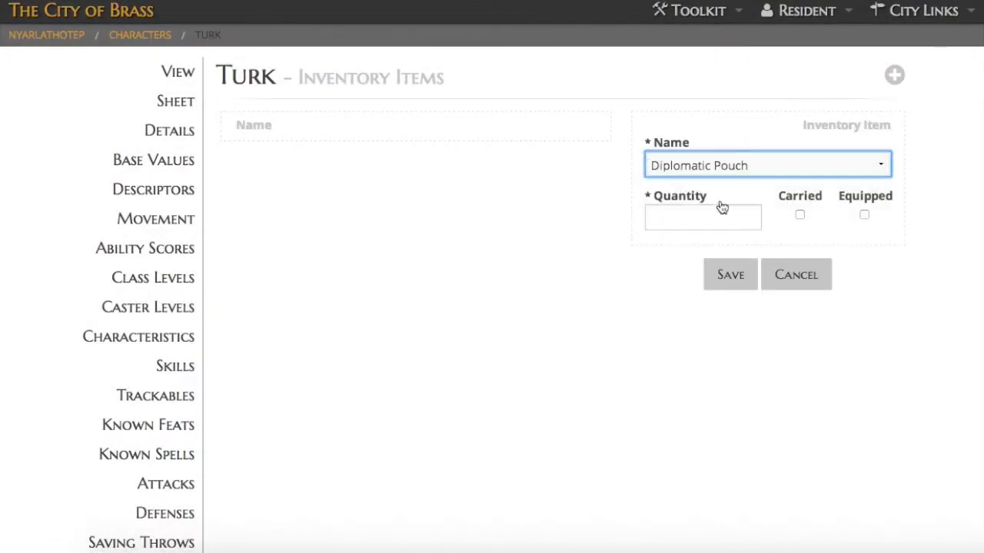
Step: Save the Diplomatic Pouch as an inventory item, and add and save the Kevlar Vest
left_click(730, 275)
left_click(893, 75)
left_click(702, 164)
left_click(680, 193)
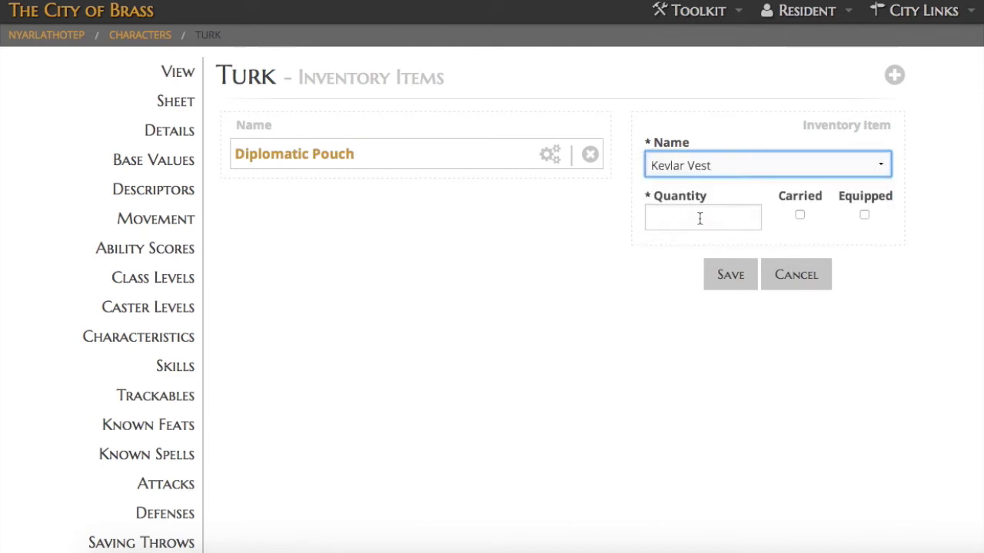
left_click(730, 275)
Step: Add the Military Uniform and one carried Rifle to the inventory, saving each item
left_click(894, 74)
left_click(702, 164)
left_click(684, 208)
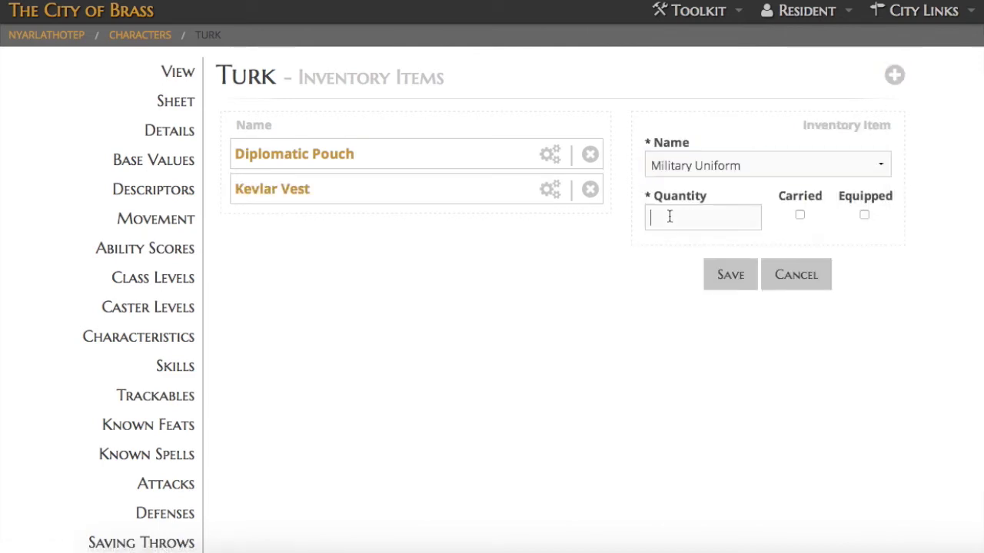
left_click(730, 274)
left_click(893, 75)
left_click(703, 164)
left_click(665, 222)
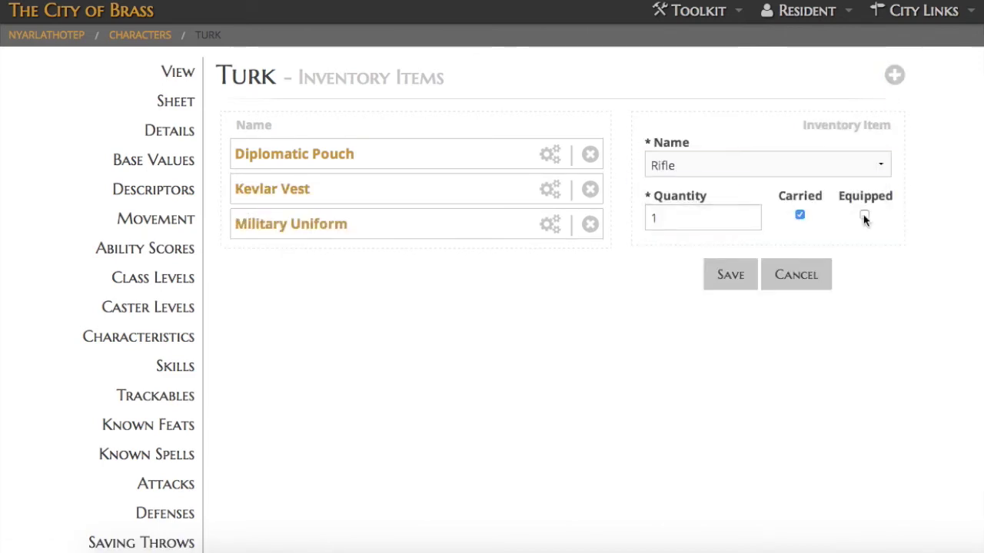
left_click(730, 274)
Step: Reorder the inventory items as Rifle, Kevlar Vest, Military Uniform, Diplomatic Pouch
left_click_drag(348, 259, 356, 155)
left_click_drag(377, 198, 377, 267)
Step: Add a Defenses modifier of 5 to Soak on the Kevlar Vest and save it
left_click(550, 194)
scroll(692, 349, "down", 2)
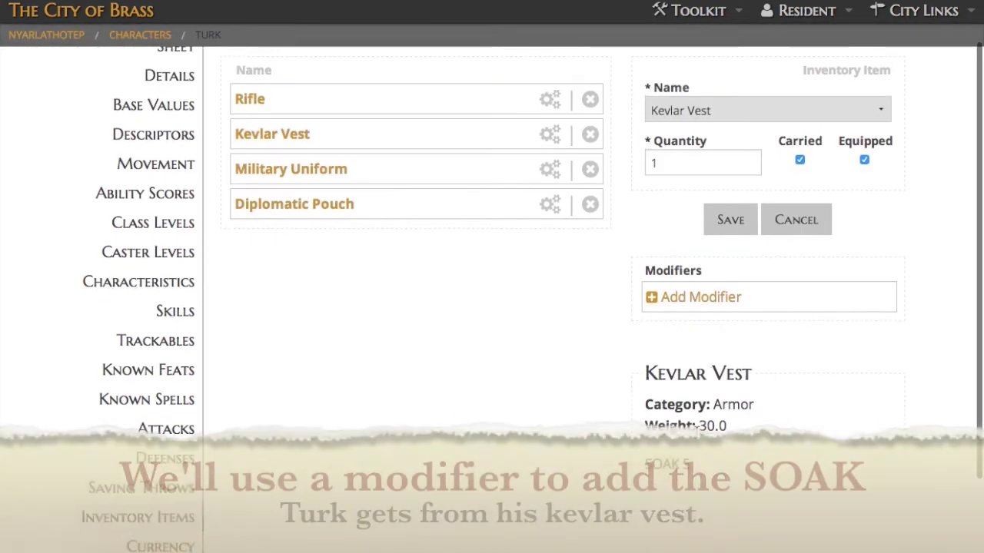
left_click(680, 295)
left_click(674, 304)
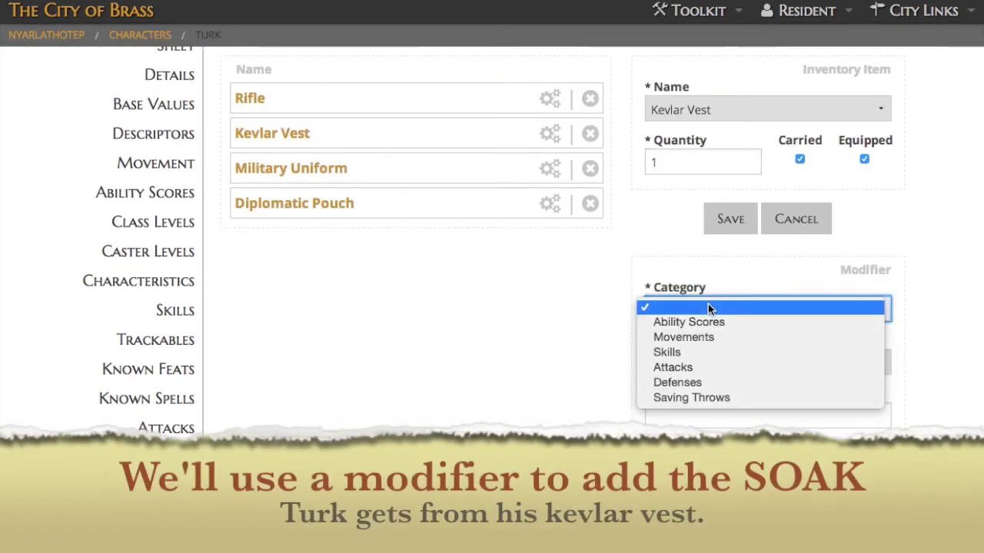
left_click(681, 382)
left_click(684, 365)
left_click(673, 392)
left_click(676, 416)
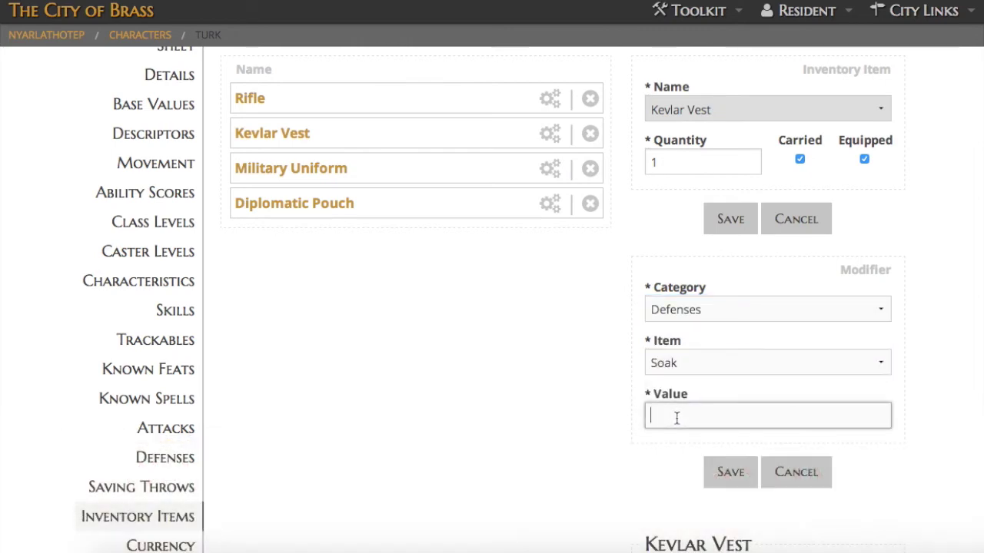
left_click(723, 472)
Step: Open the Soak defense to check the effect of the Kevlar Vest modifier
scroll(315, 436, "down", 1)
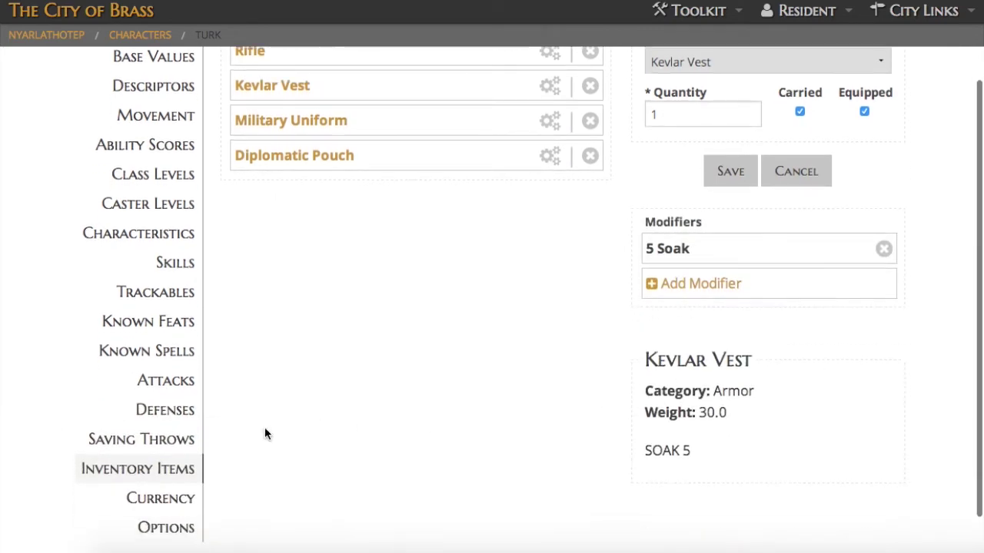
left_click(164, 408)
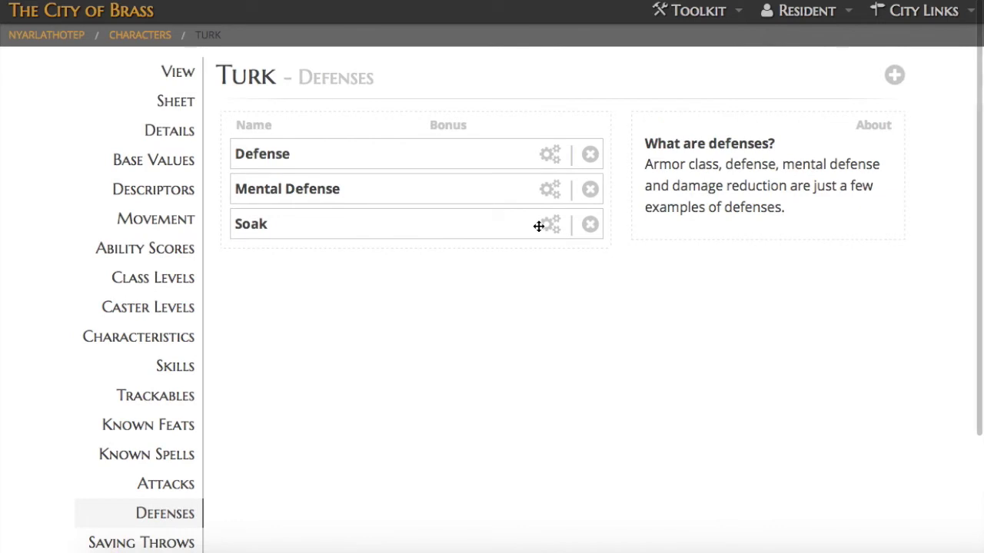
left_click(549, 224)
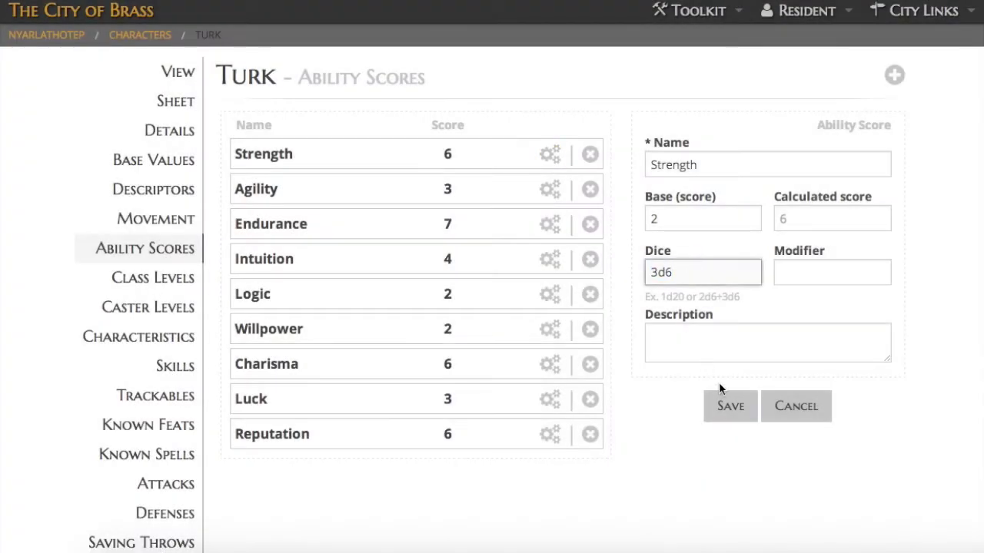
Step: Save Strength with dice 3d6, and set Agility's dice to 2d6 and save it
left_click(726, 405)
left_click(549, 189)
double_click(657, 272)
type("2d6")
key("Return")
Step: Set the dice of Endurance to 3d6 and of Intuition to 2d6, saving both ability scores
left_click(549, 224)
double_click(681, 271)
type("3d6")
left_click(549, 259)
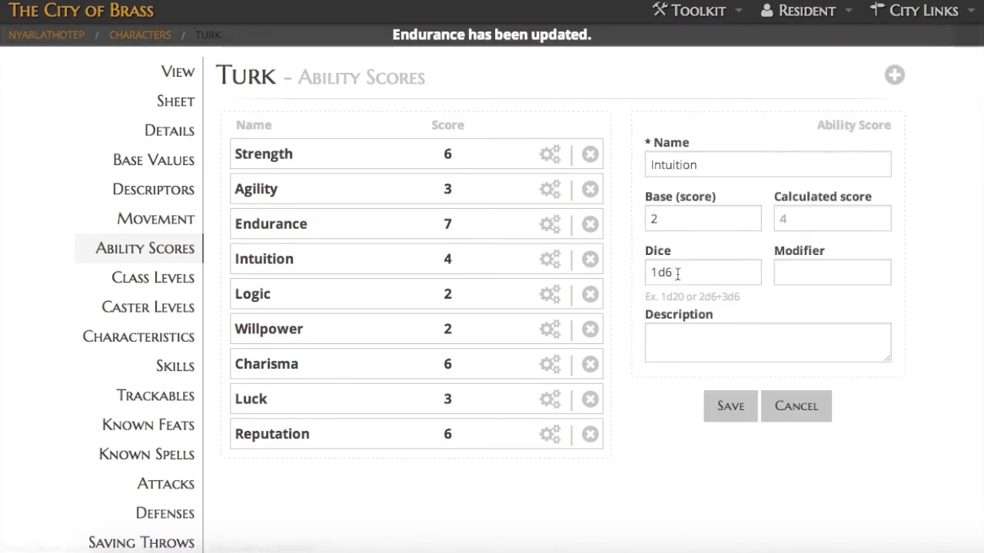
double_click(679, 272)
type("2d6")
left_click(727, 405)
Step: Set Charisma's dice to 3d6 and save the ability score
left_click(549, 295)
left_click(549, 363)
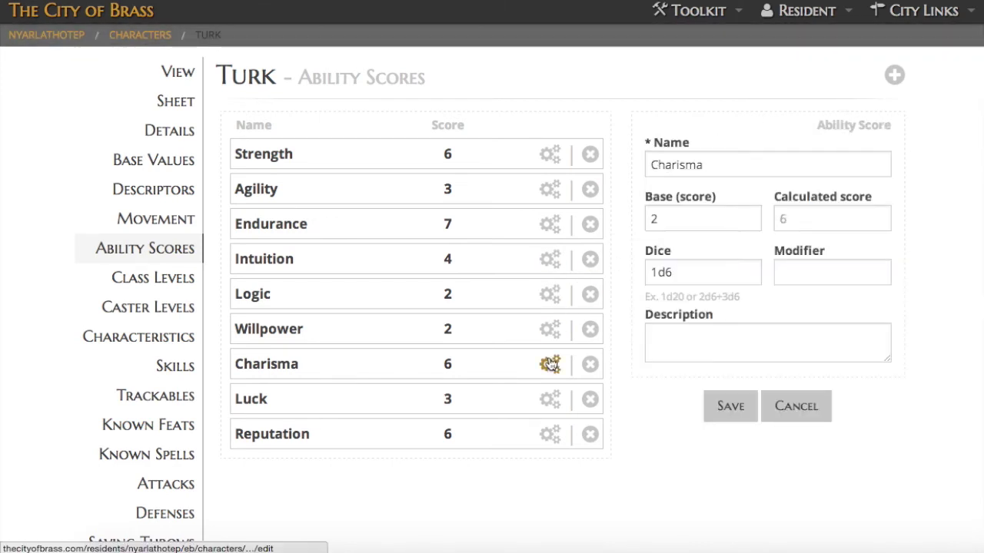
double_click(661, 272)
type("3")
left_click(730, 405)
Step: Update and save the dice for Luck, and set Reputation's dice to 3d6
left_click(549, 399)
double_click(678, 273)
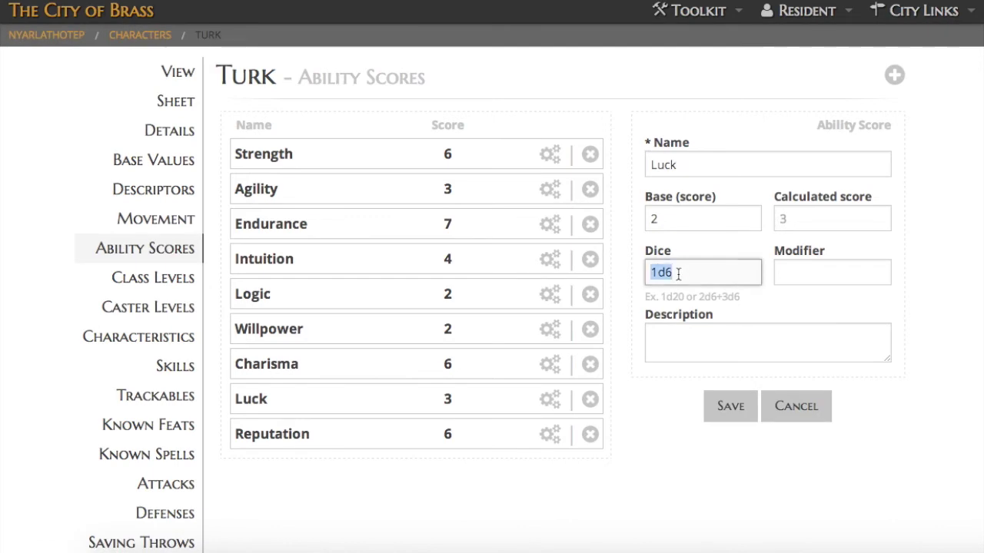
left_click(730, 406)
left_click(548, 434)
double_click(692, 275)
type("3d")
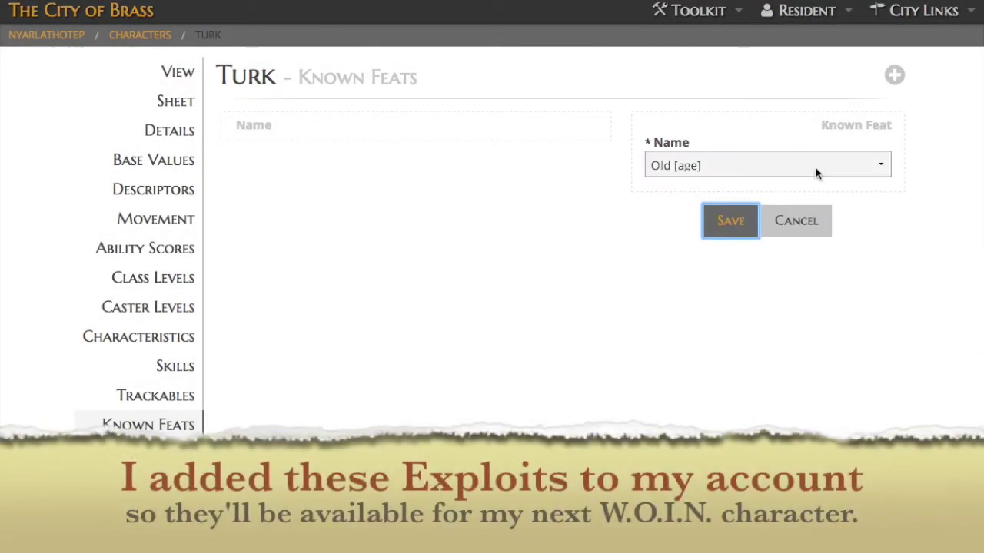
Step: Add the known feats Aim [ranged] and Taunt [manipulation], saving each one
left_click(895, 76)
left_click(733, 164)
left_click(733, 176)
left_click(730, 220)
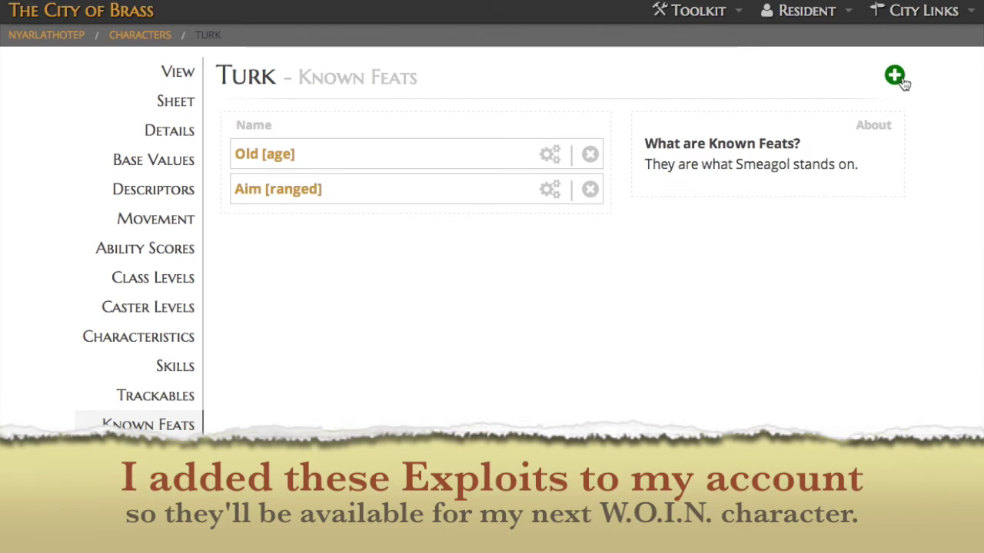
left_click(895, 75)
left_click(699, 164)
left_click(678, 236)
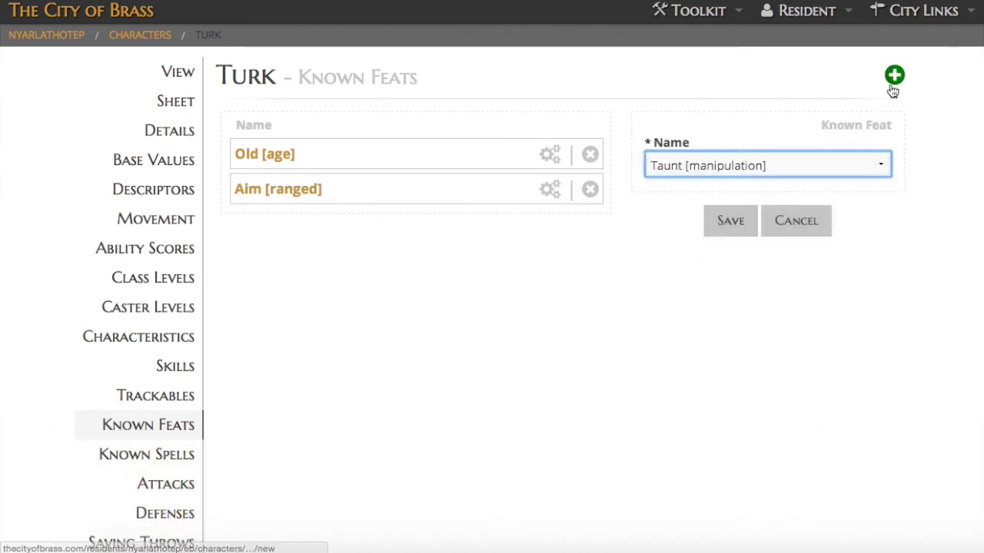
left_click(730, 220)
Step: Add the known feats Alcoholic [attribute] and Rugged [attribute], saving each one
left_click(894, 76)
left_click(738, 164)
left_click(703, 191)
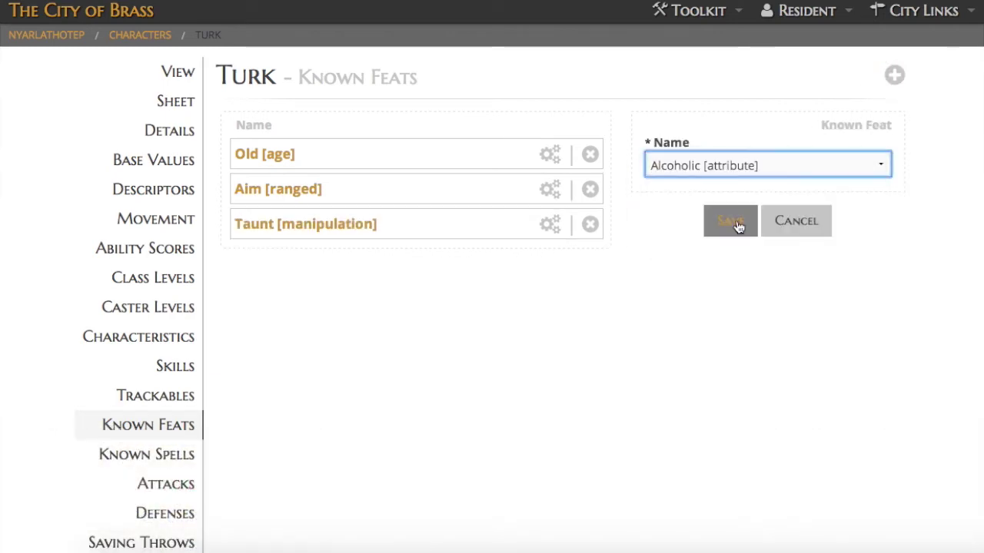
left_click(730, 221)
left_click(895, 75)
left_click(738, 164)
left_click(722, 222)
left_click(730, 223)
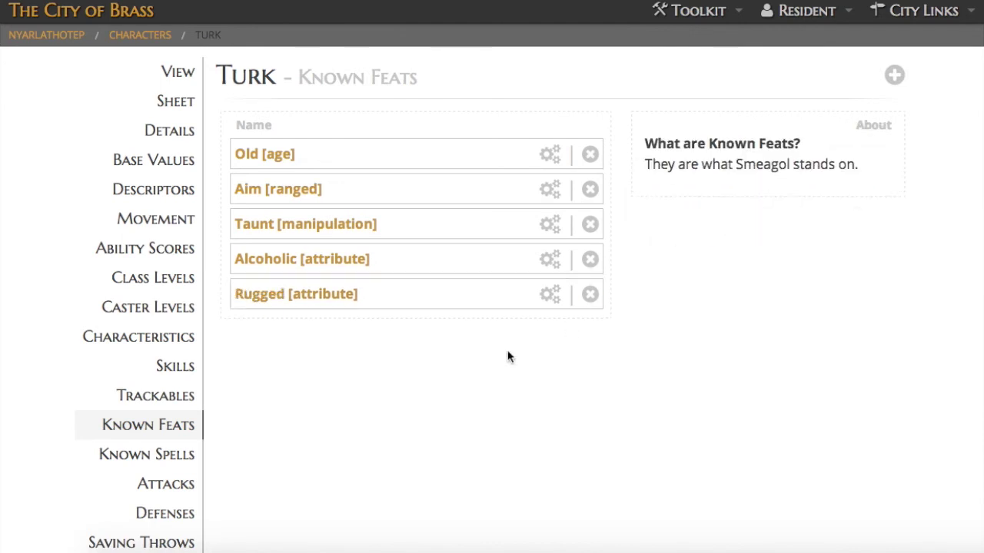
Step: Add a Defenses modifier of 2 to Soak on the Alcoholic [attribute] feat
left_click(547, 261)
left_click(696, 308)
left_click(690, 311)
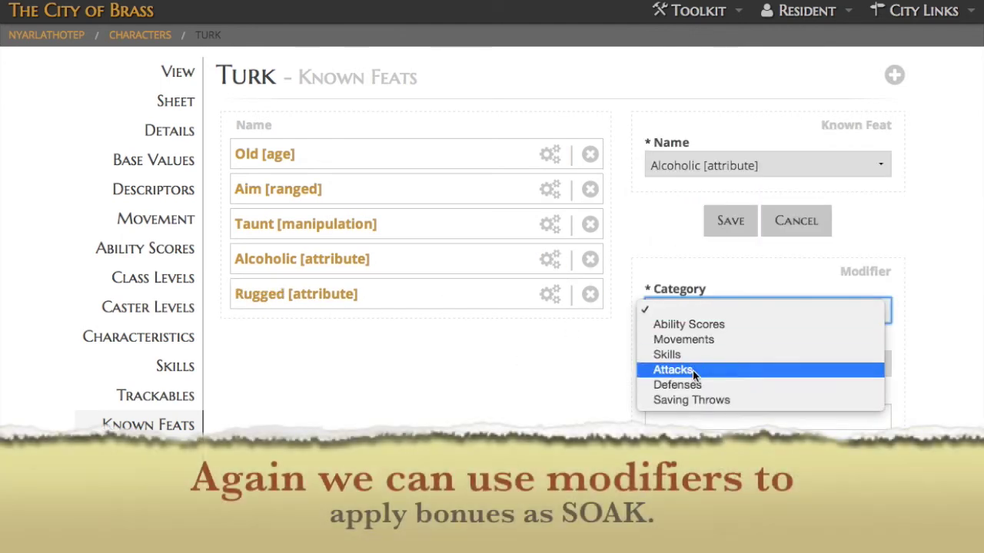
left_click(693, 383)
left_click(696, 366)
left_click(668, 393)
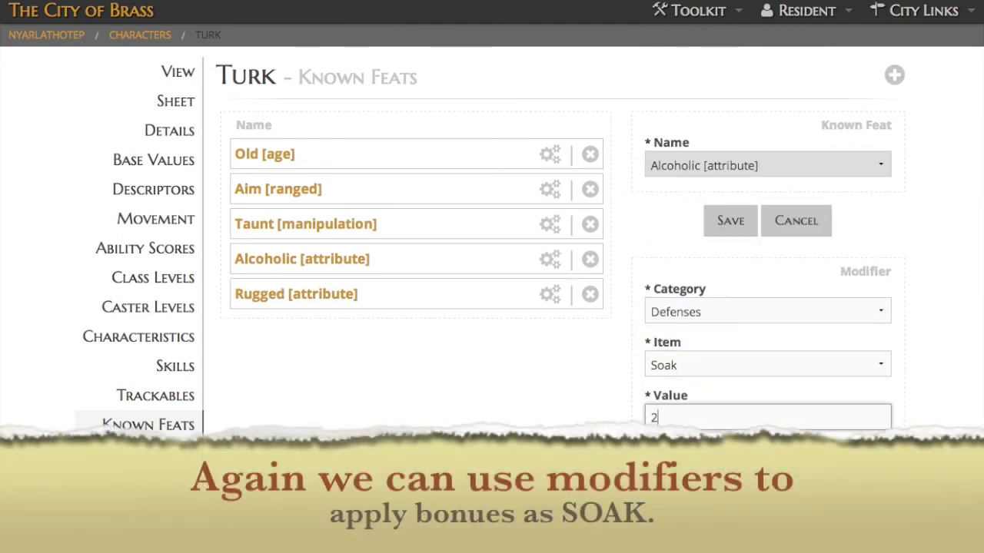
Step: Check the Soak defense for the feat's modifier and return to the known feats
left_click(165, 513)
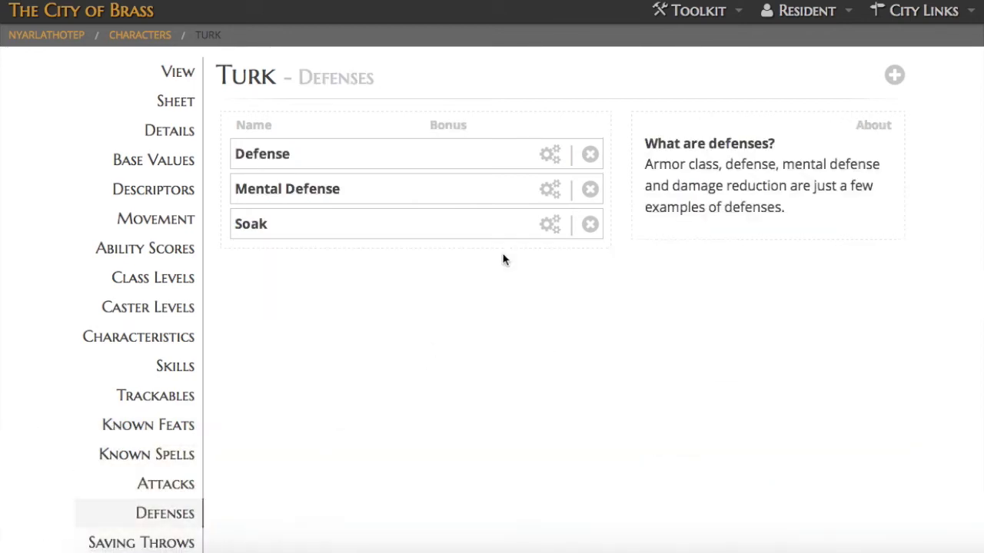
left_click(550, 223)
left_click(165, 424)
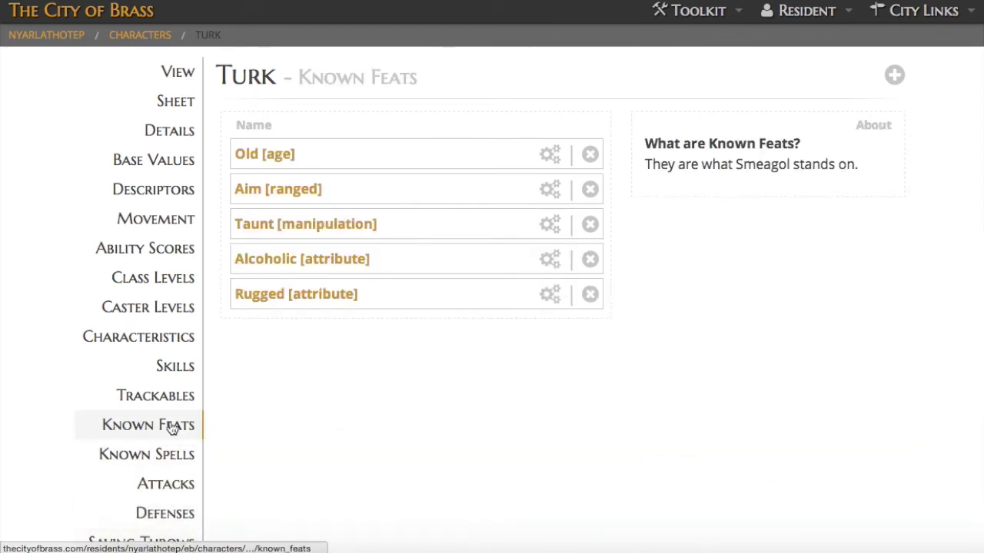
Step: Reorder the known feats alphabetically as Aim, Alcoholic, Old, Rugged and Taunt
left_click_drag(423, 259, 432, 153)
left_click_drag(407, 225, 395, 152)
left_click_drag(391, 281, 387, 258)
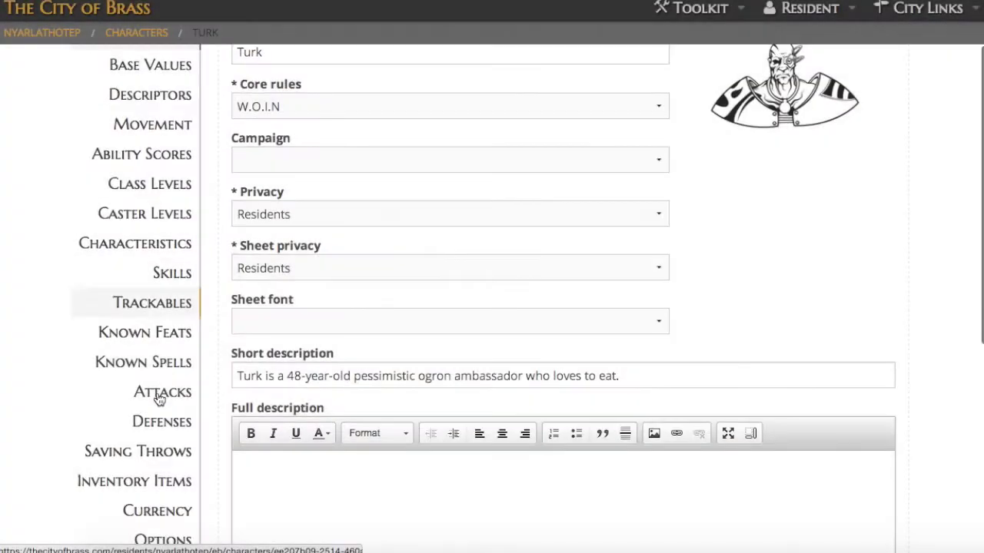
Step: Set the Health trackable's current and maximum values to 19 and save it
left_click(169, 306)
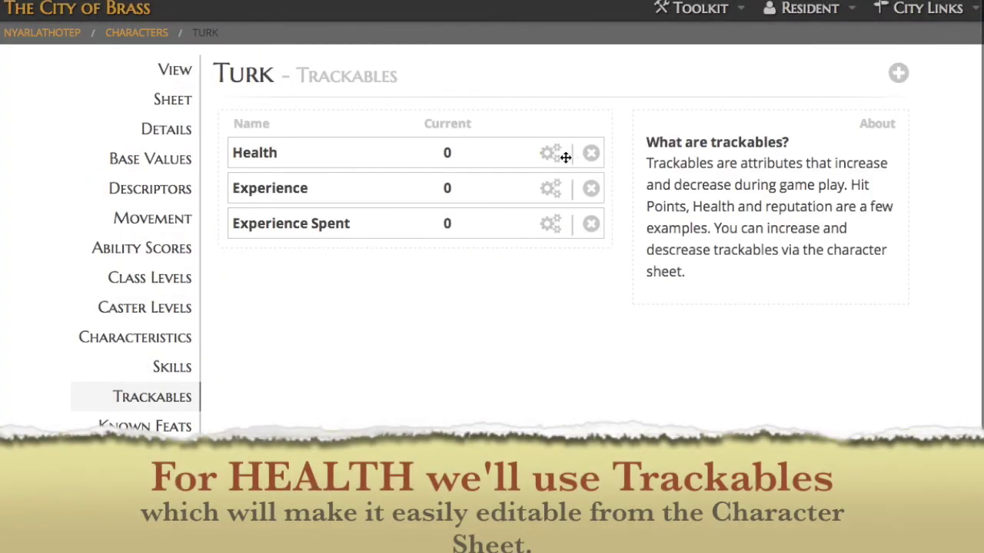
left_click(559, 153)
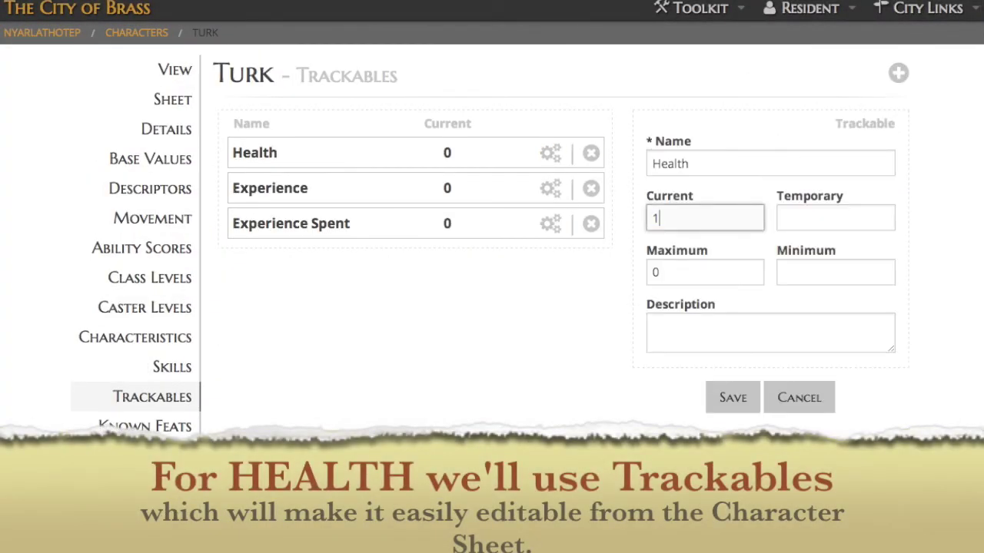
double_click(673, 269)
type("19")
left_click(733, 397)
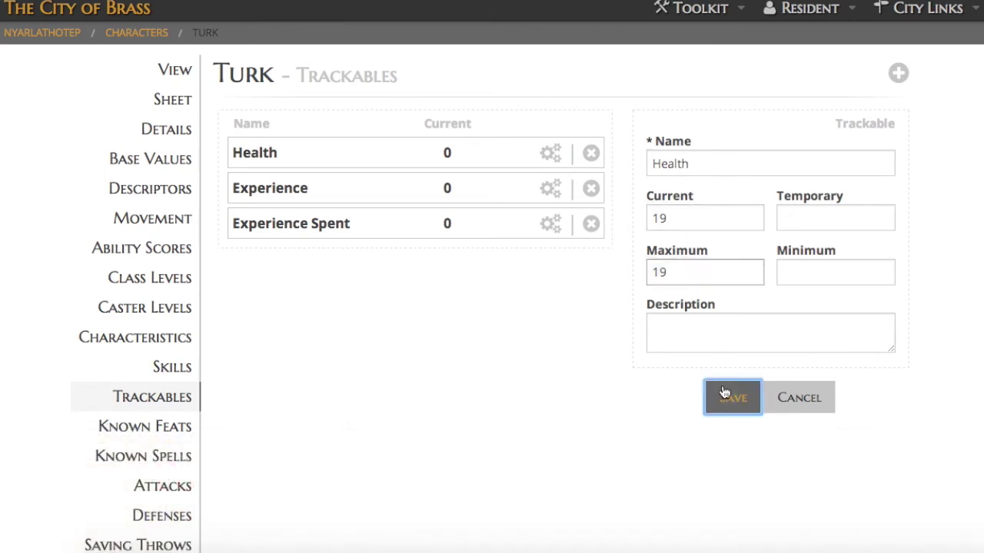
Step: Set the Speed movement's base to 6 Squares, clear its dice and save it
left_click(121, 226)
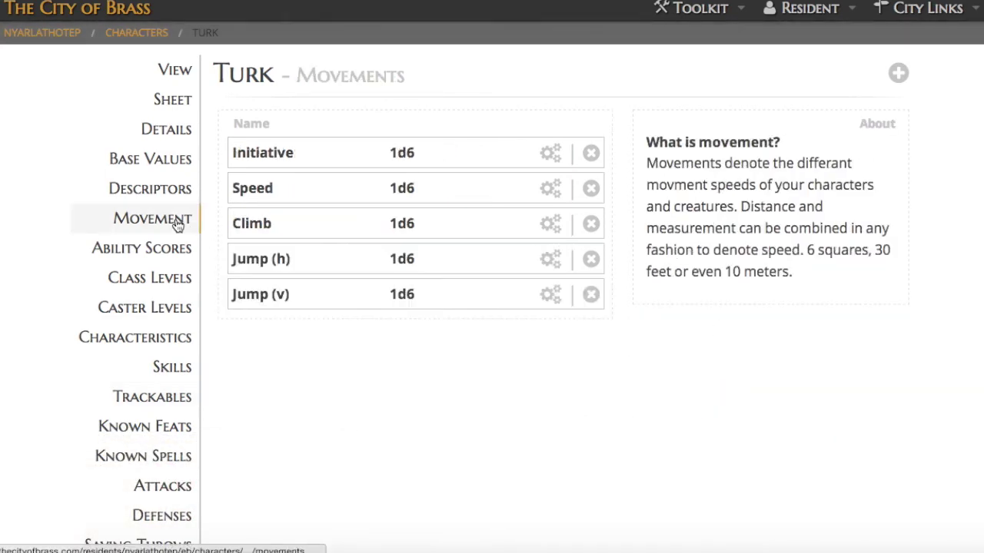
left_click(550, 189)
double_click(682, 218)
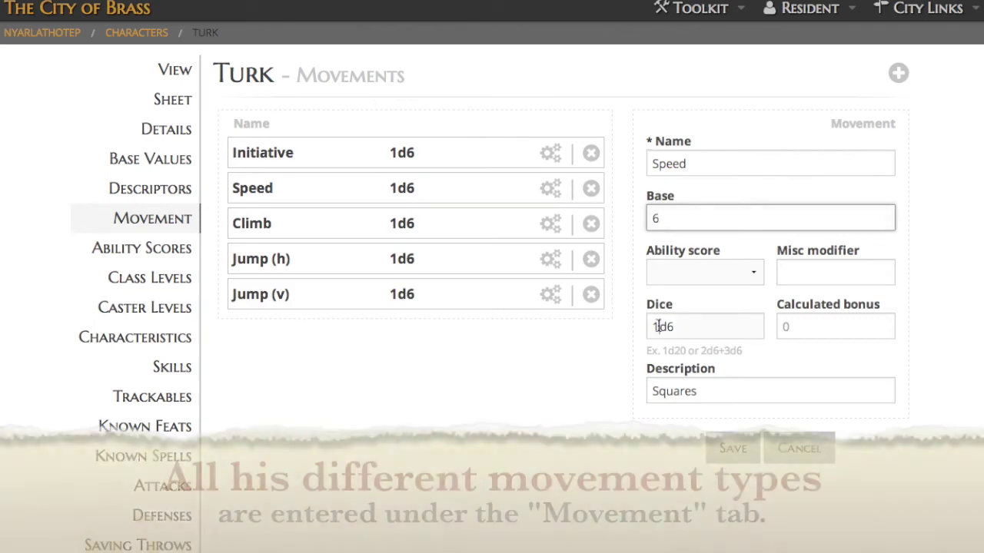
left_click(658, 327)
key("Return")
Step: Set the Climb movement's base to 3 Squares, clear its dice and save it
left_click(550, 188)
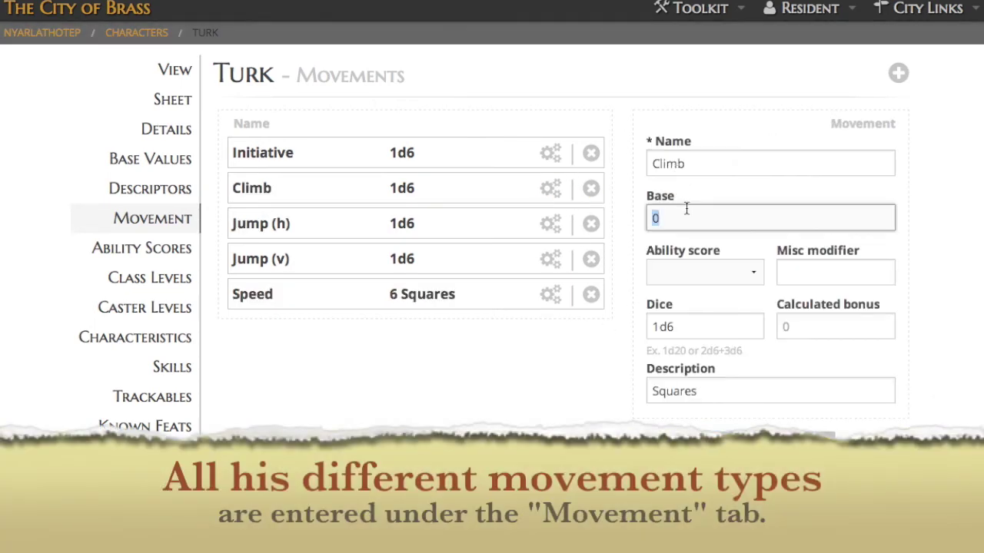
type("3")
left_click(687, 327)
key("Return")
Step: Set the Jump (h) movement's base to 6 with no dice and the description Feet, and save it
left_click(550, 188)
double_click(696, 218)
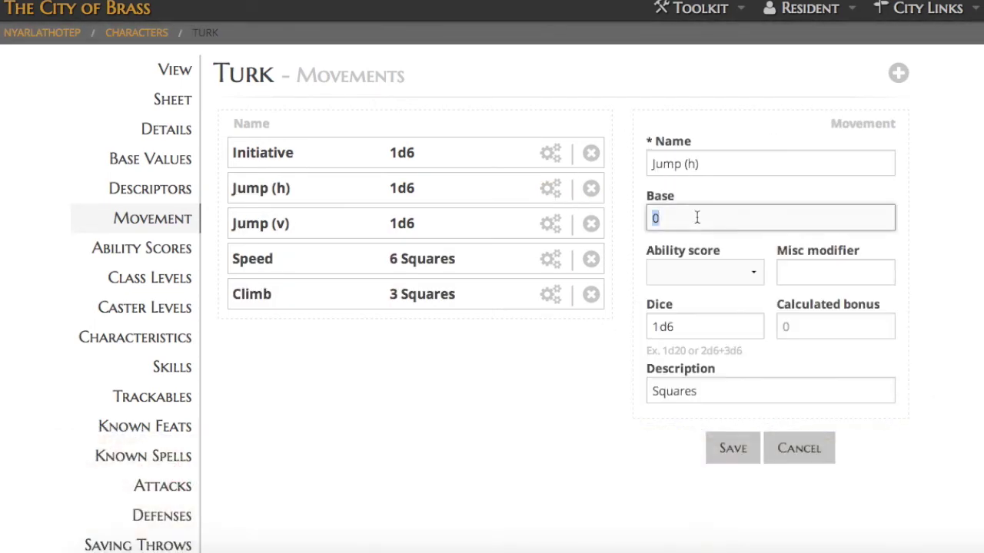
key("Tab")
type("Feet")
left_click(731, 452)
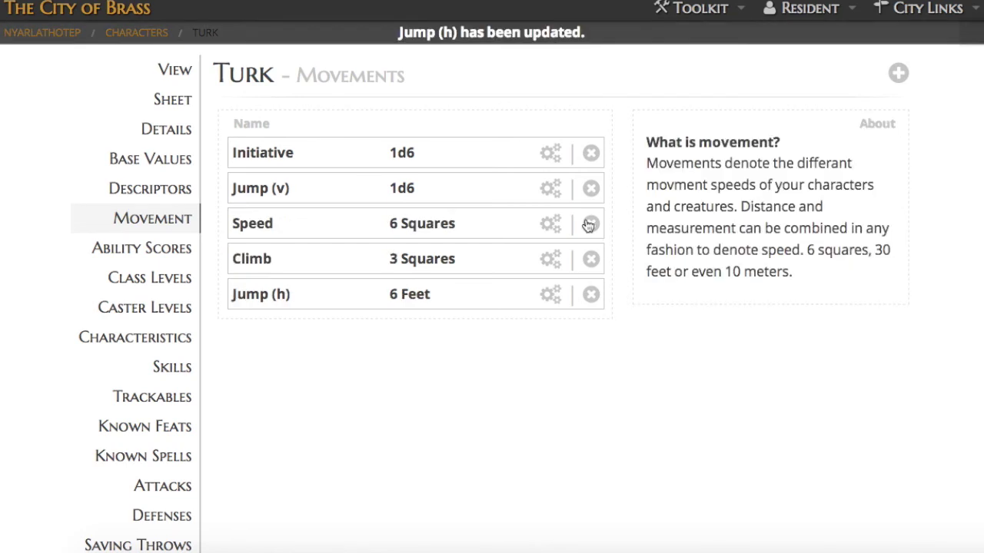
Step: Set the Jump (v) movement to base 6 with no dice and description Feet, and the Initiative dice to 2d6, saving each one
left_click(550, 188)
double_click(685, 218)
type("6")
left_click(668, 326)
key("Tab")
type("Feet")
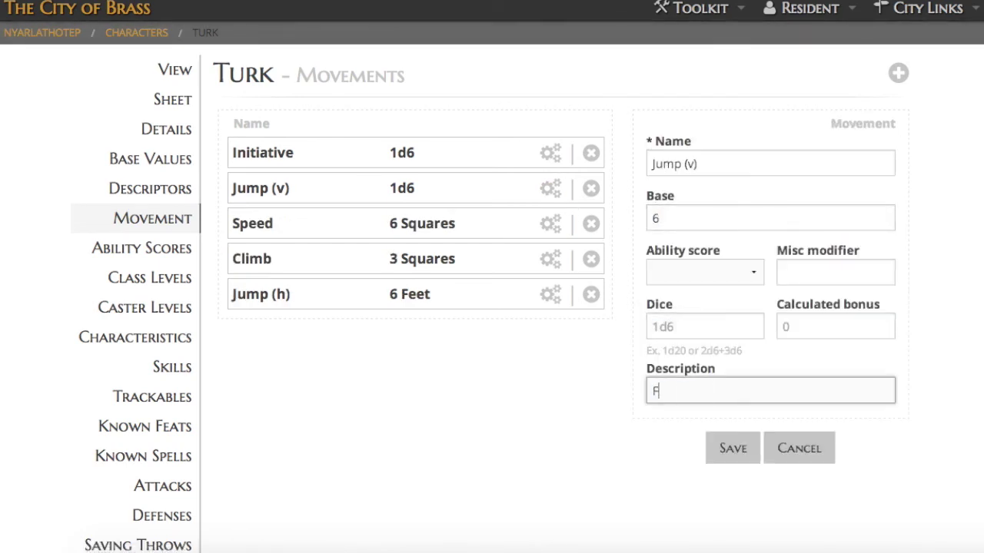
left_click(726, 449)
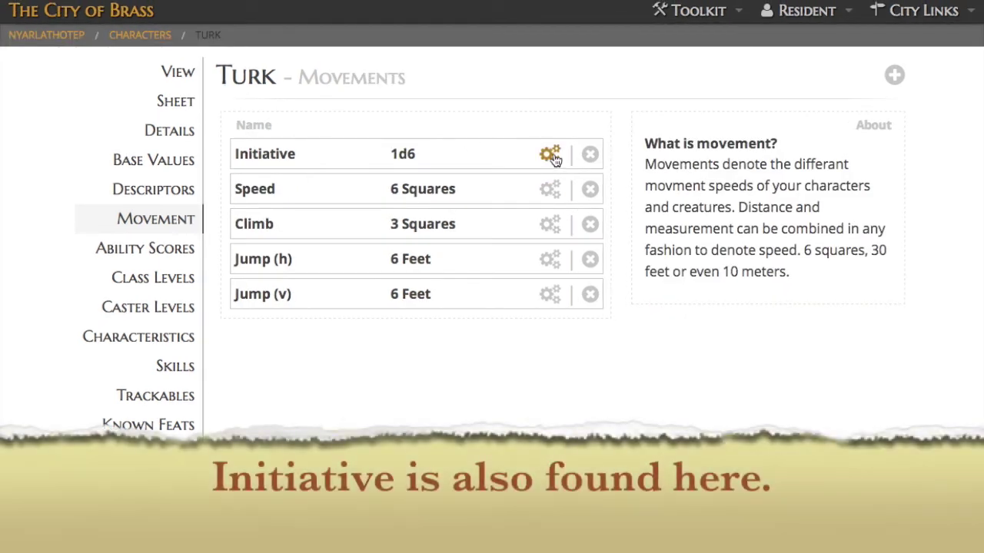
left_click(550, 153)
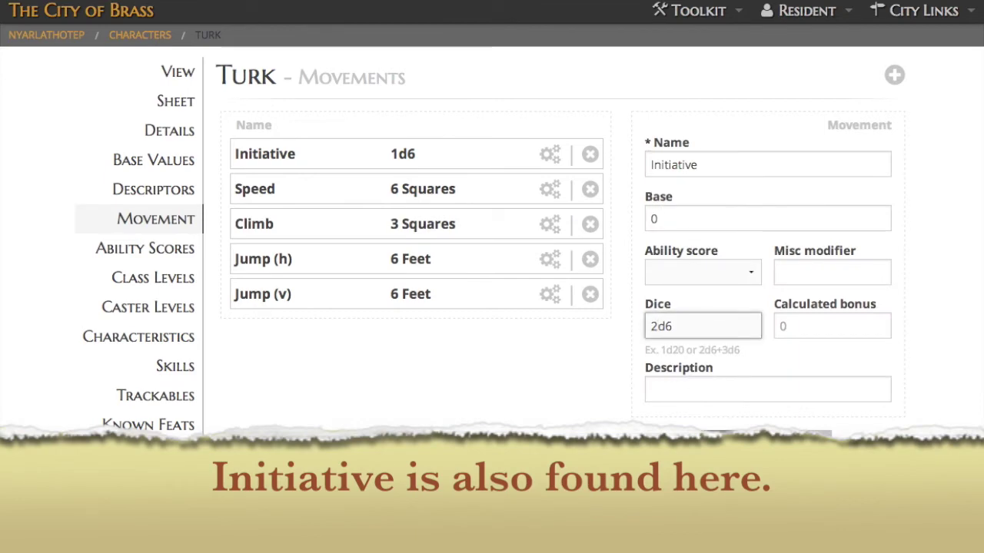
left_click(728, 450)
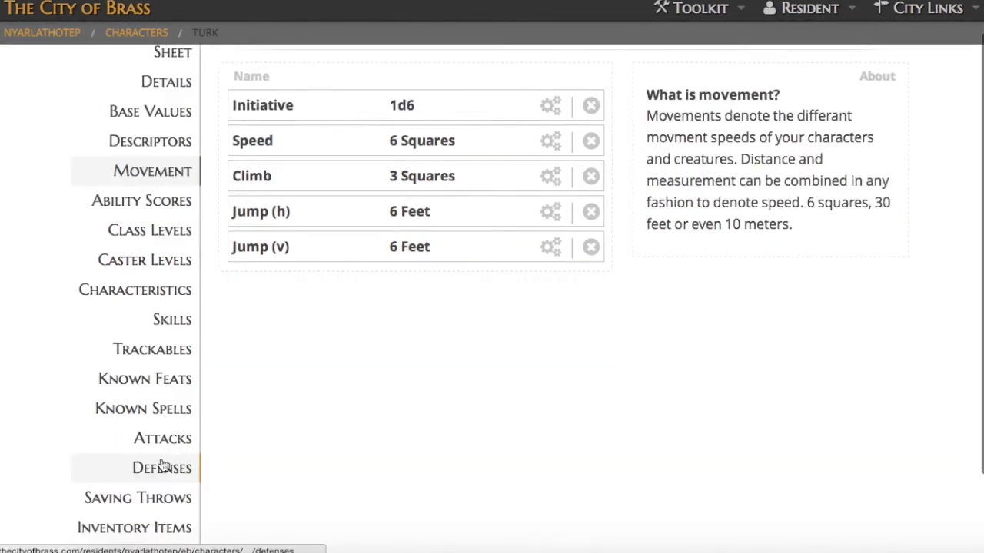
Step: Set the base of Defense to 16 and bring the Mental Defense bonus to 13, saving each one
left_click(162, 467)
left_click(551, 153)
double_click(691, 218)
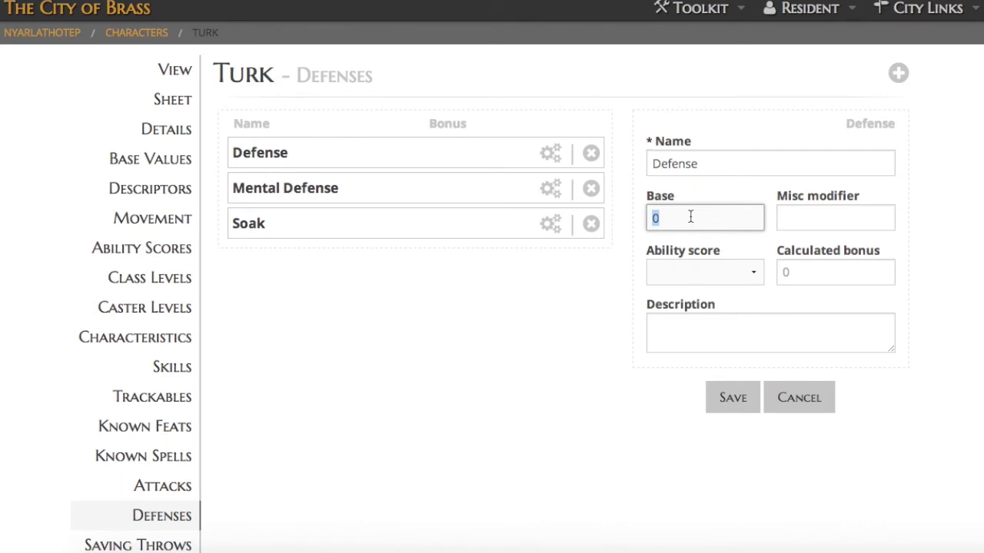
left_click(732, 397)
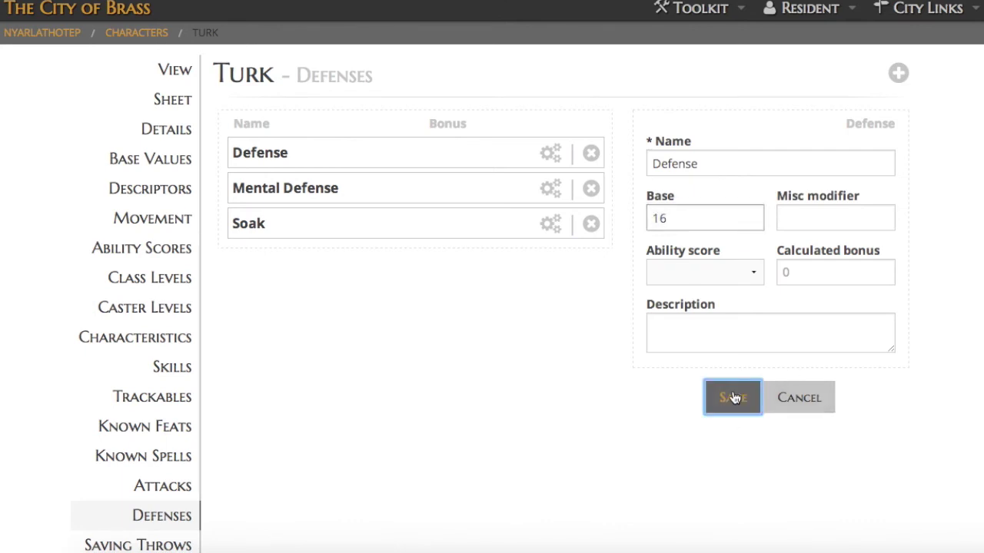
left_click(550, 188)
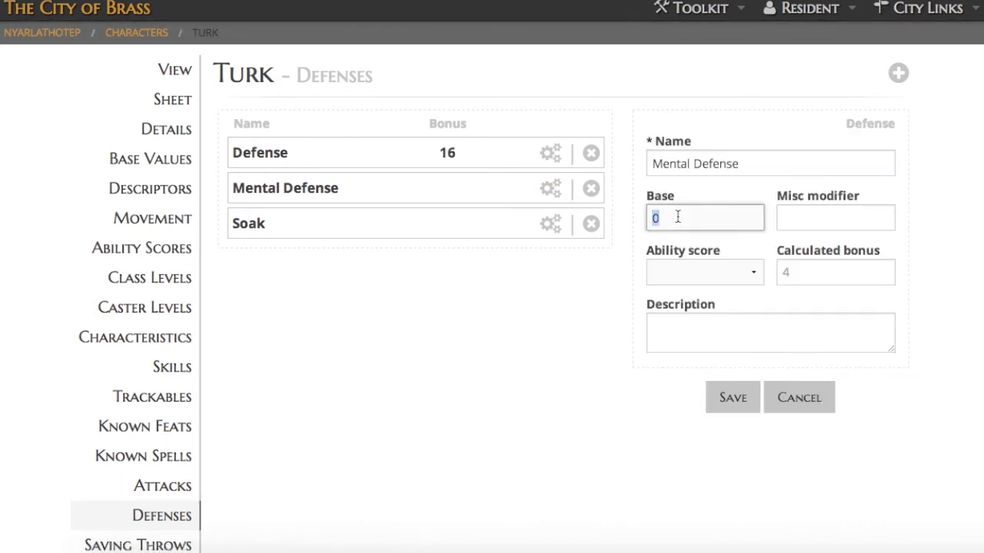
left_click(707, 406)
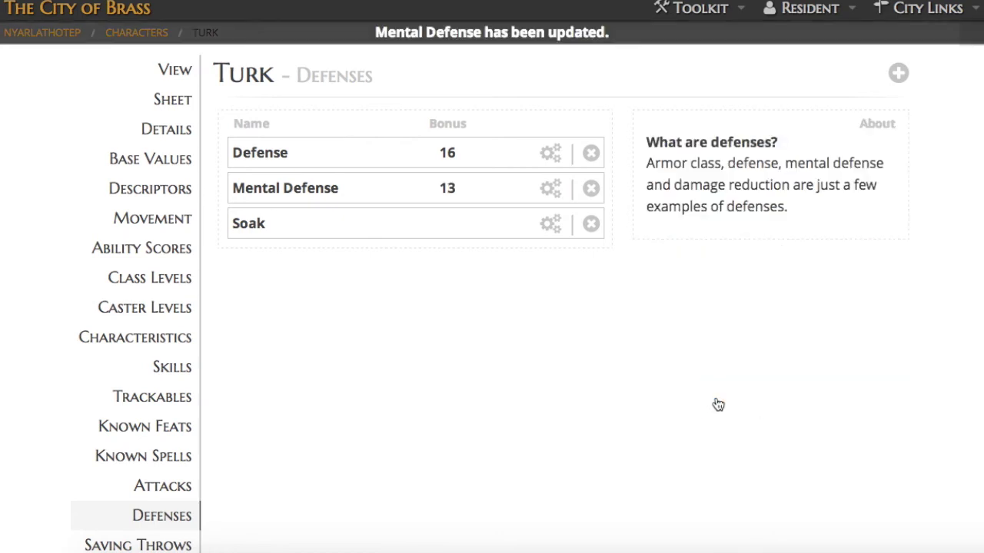
Step: Add a Carry descriptor with the description 130lbs and save it
left_click(155, 188)
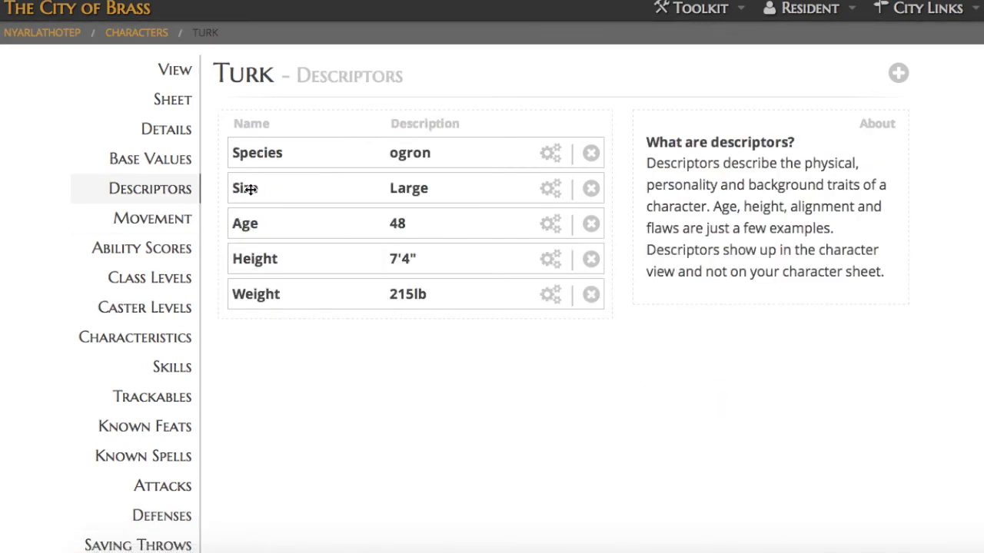
left_click(898, 73)
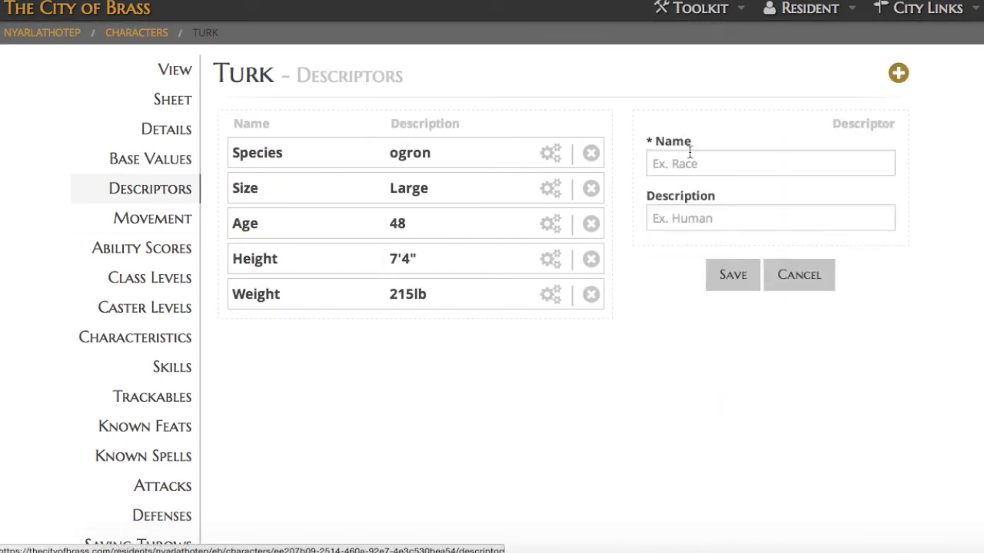
left_click(689, 157)
type("Carry")
left_click(696, 211)
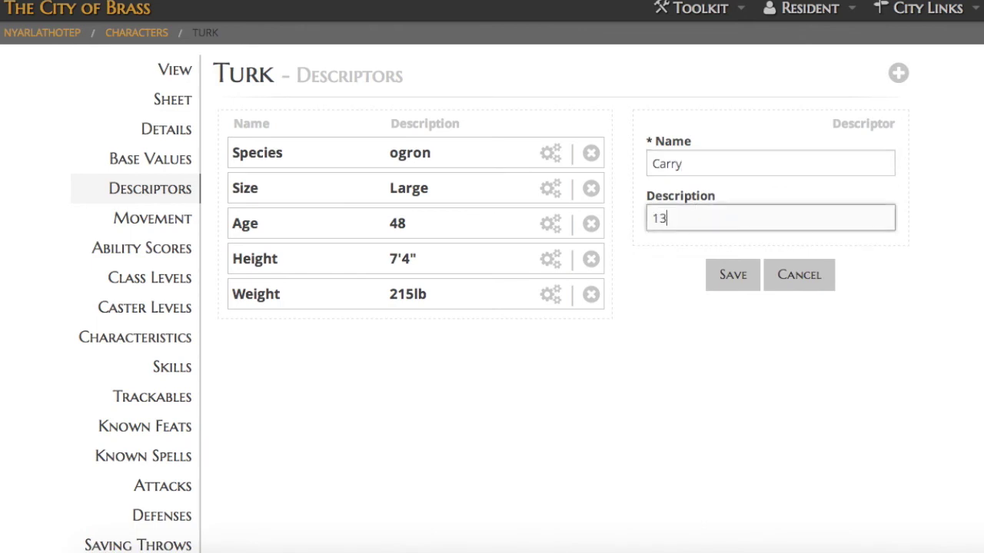
left_click(725, 278)
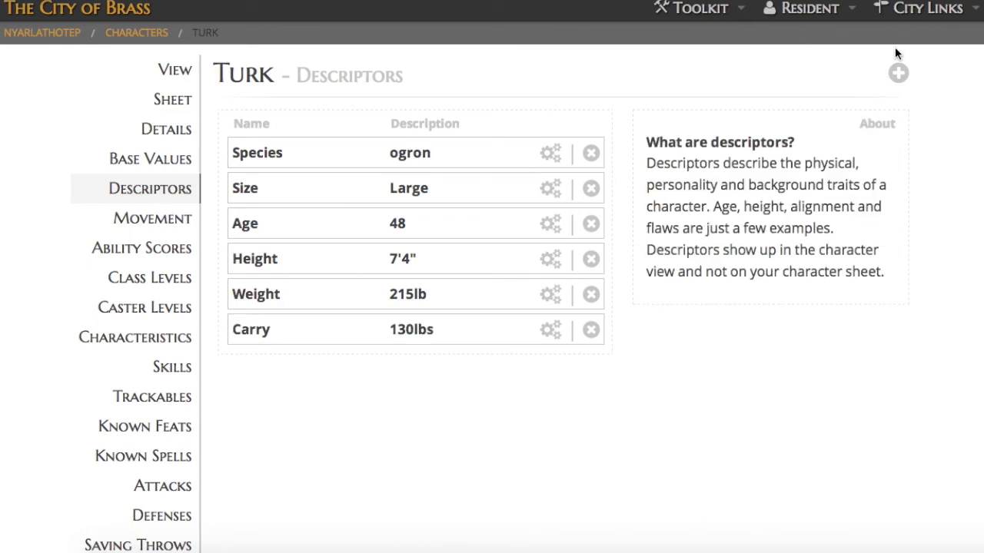
Step: Add a Natural Damage descriptor to the character and save it
left_click(898, 73)
left_click(711, 163)
type("Natural Dam")
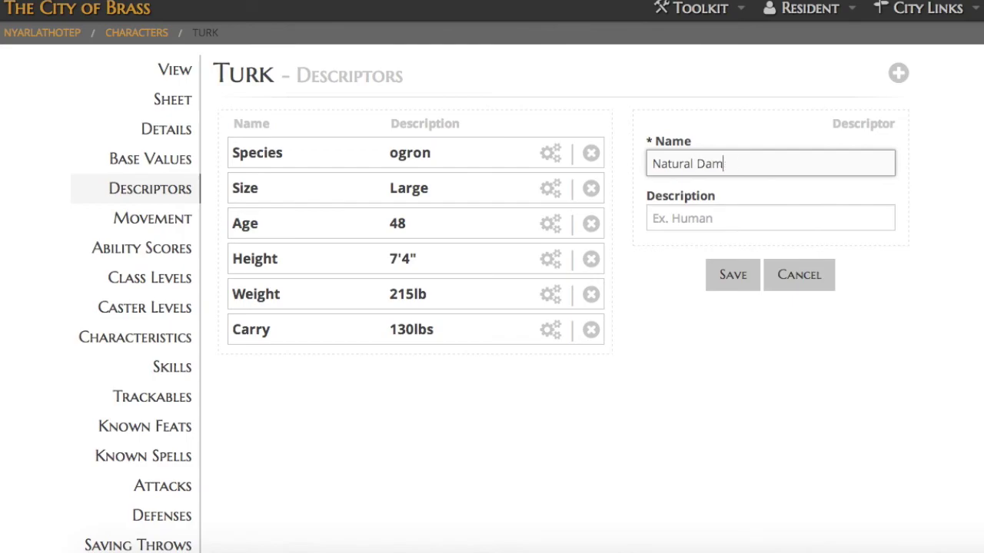
type("age")
key("Tab")
left_click(726, 273)
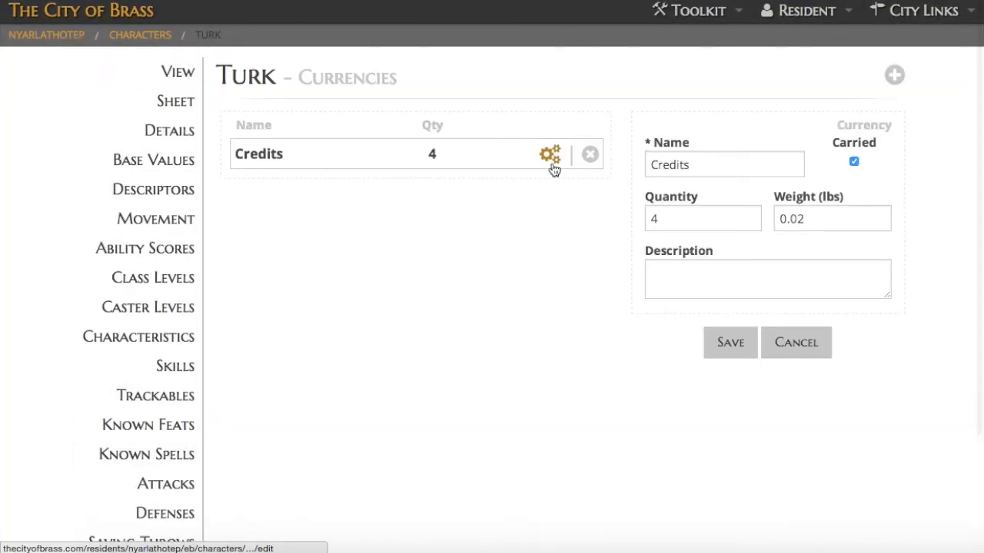
Step: Set the quantity of the Credits currency to 240 and save it
left_click(670, 223)
left_click(730, 342)
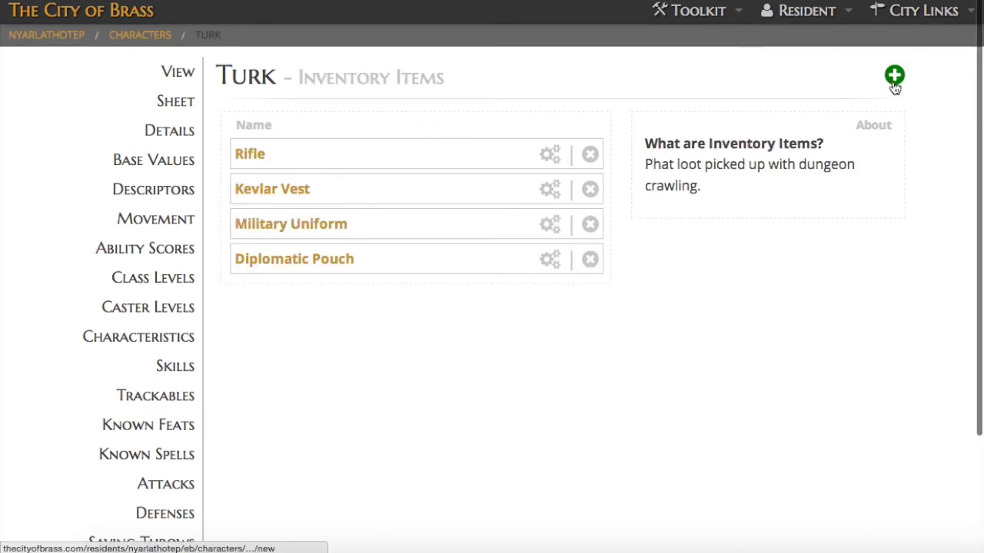
Step: Add one carried Pistol, Blaster to the inventory items and save it
left_click(894, 75)
left_click(713, 174)
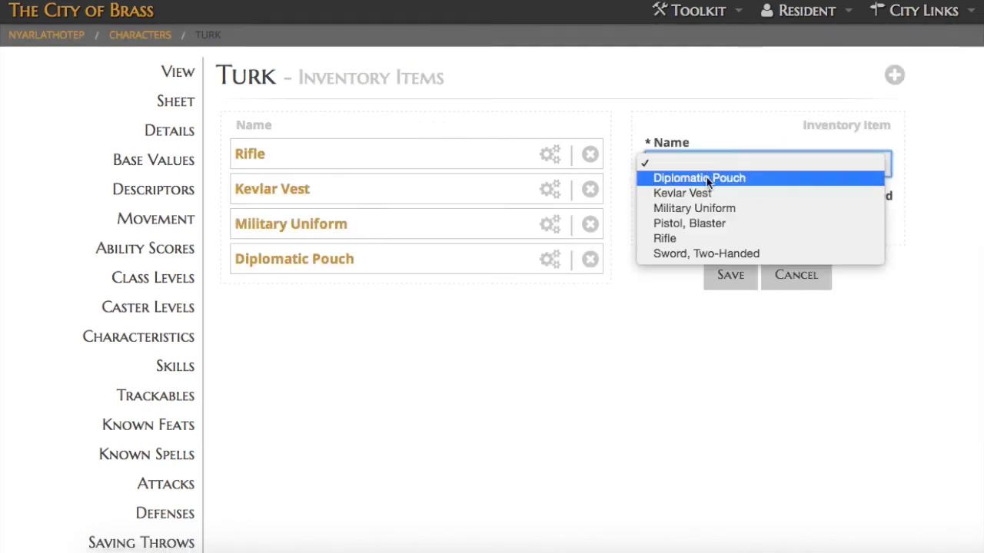
left_click(707, 223)
left_click(653, 219)
type("1")
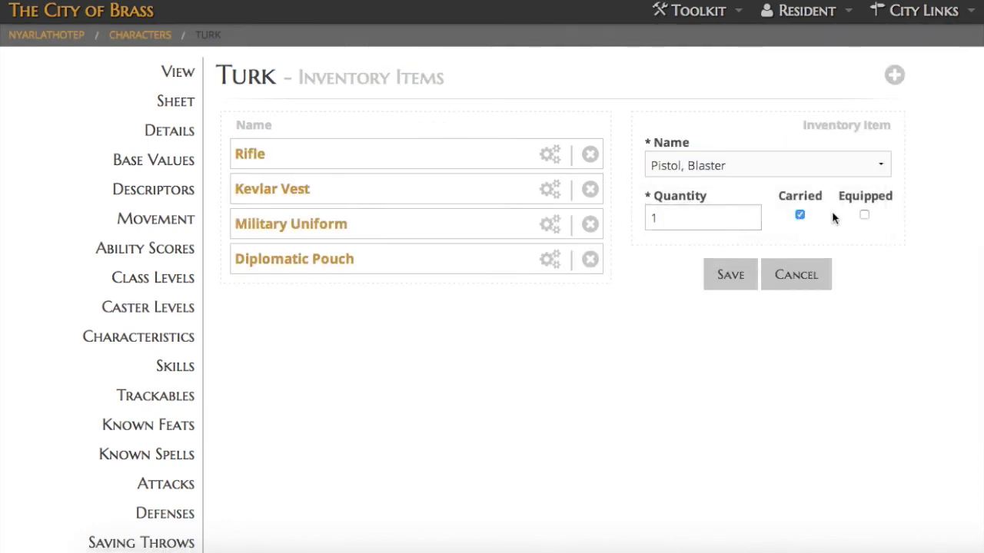
left_click(730, 275)
Step: Add one carried Sword, Two-Handed to the inventory items and save it
left_click(894, 74)
left_click(680, 166)
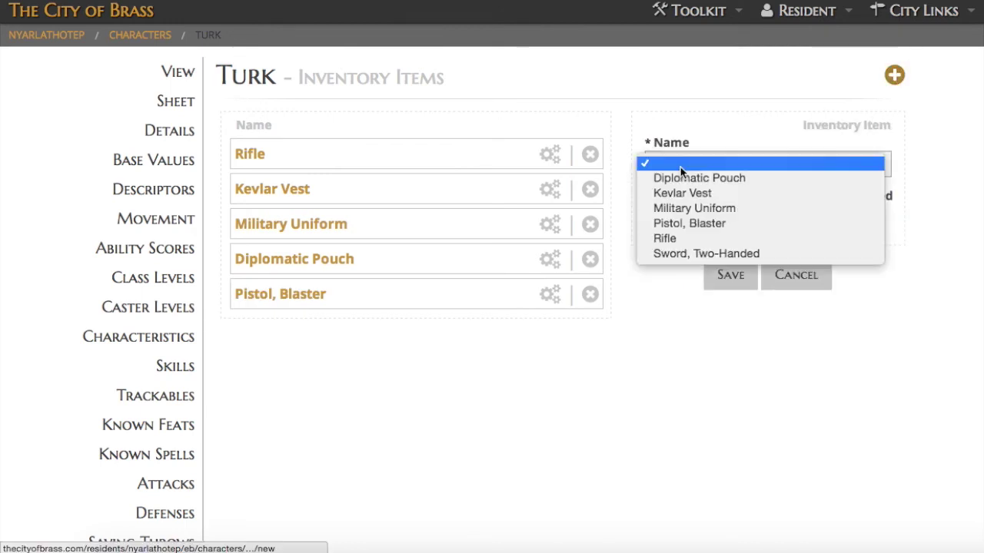
left_click(680, 255)
left_click(663, 220)
type("1")
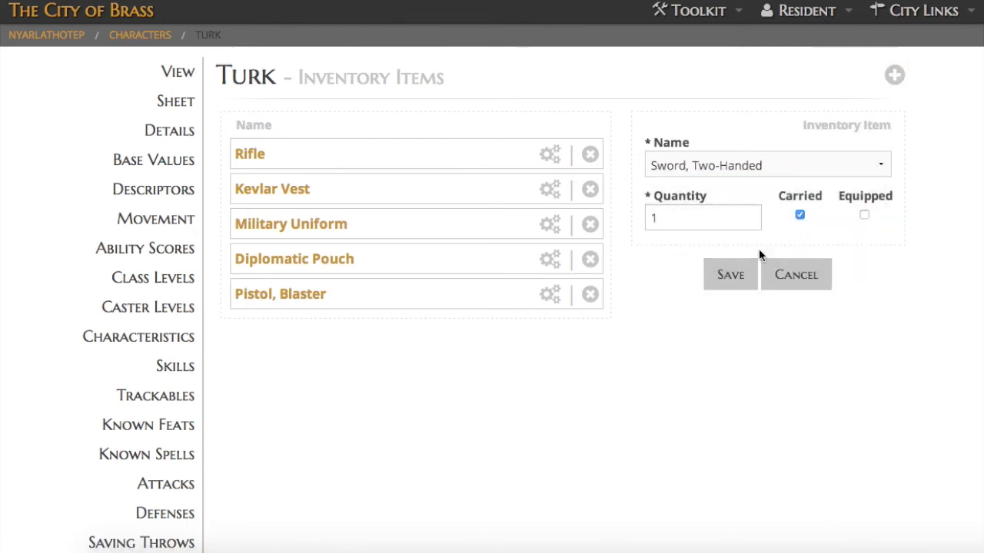
left_click(730, 275)
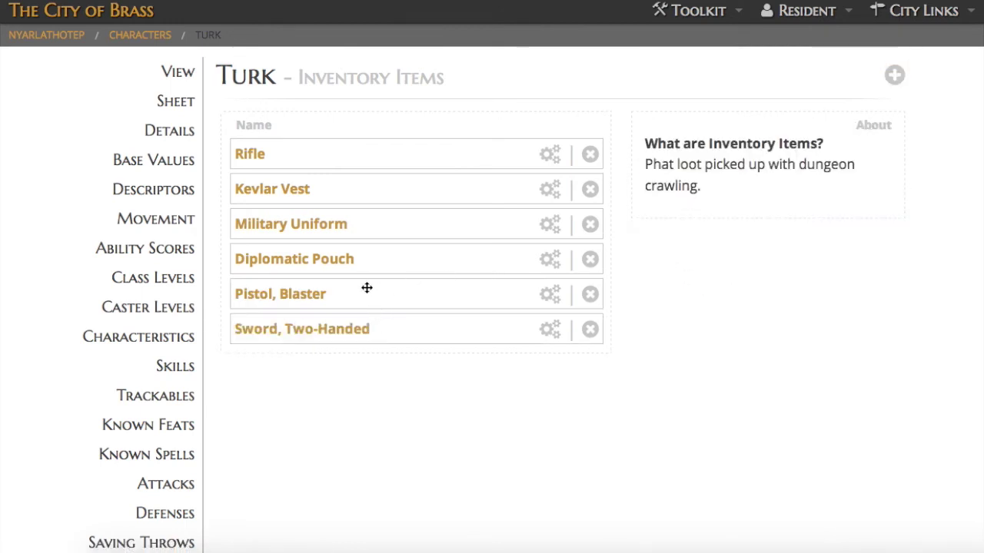
Step: Move Pistol, Blaster to the start of the inventory list and Sword, Two-Handed to just after Rifle
left_click_drag(366, 287, 371, 151)
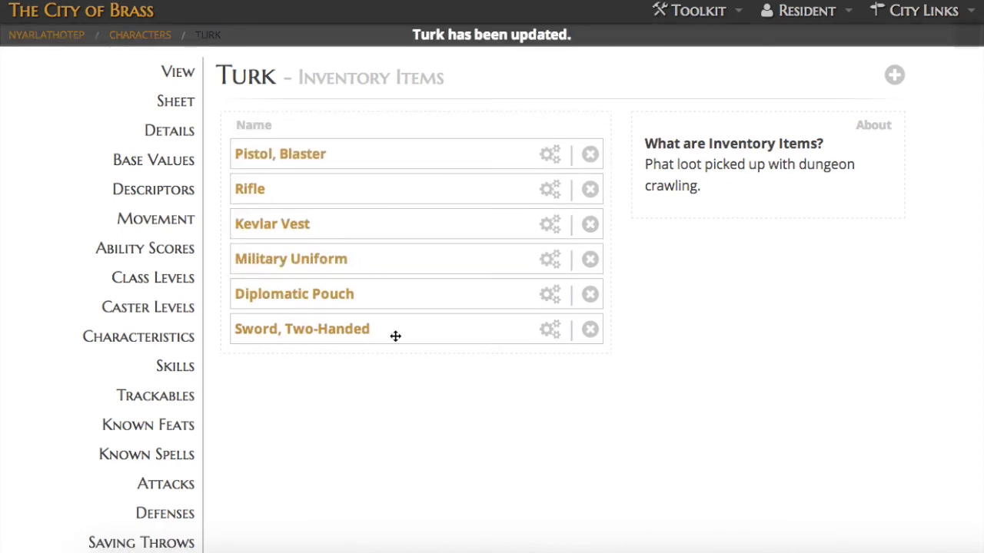
left_click_drag(395, 336, 398, 223)
Step: Set the quantity of the Credits currency to 185 and save it
scroll(253, 399, "down", 3)
left_click(186, 452)
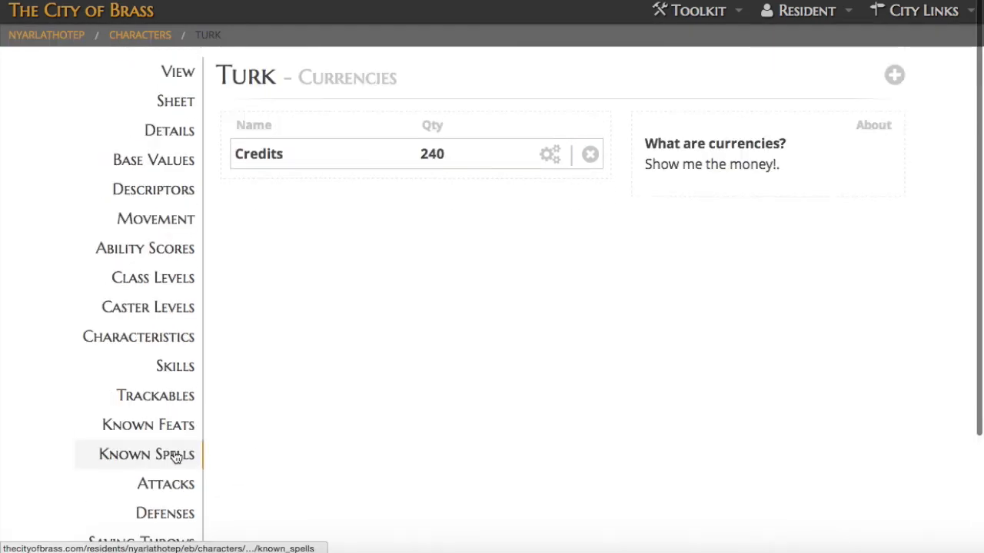
left_click(548, 159)
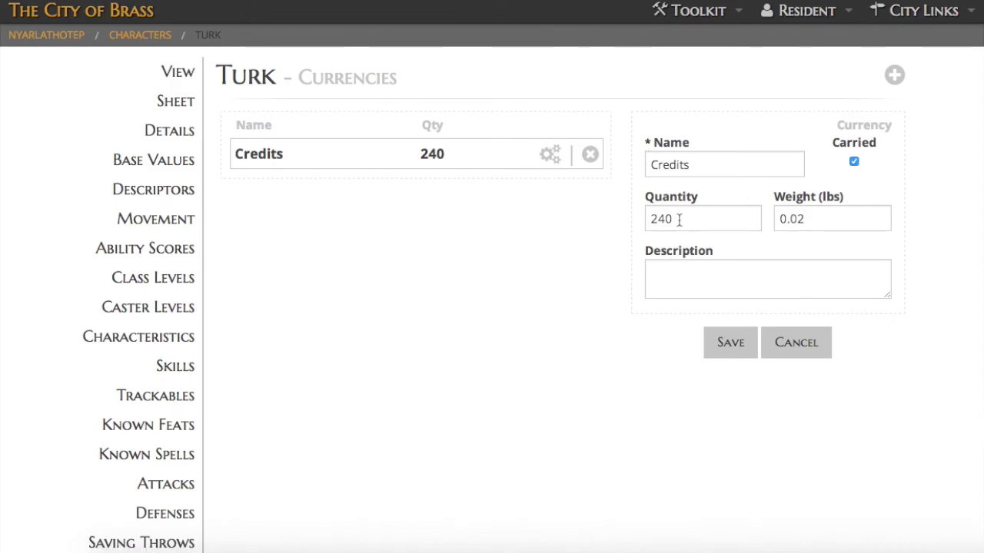
type("185")
left_click(726, 343)
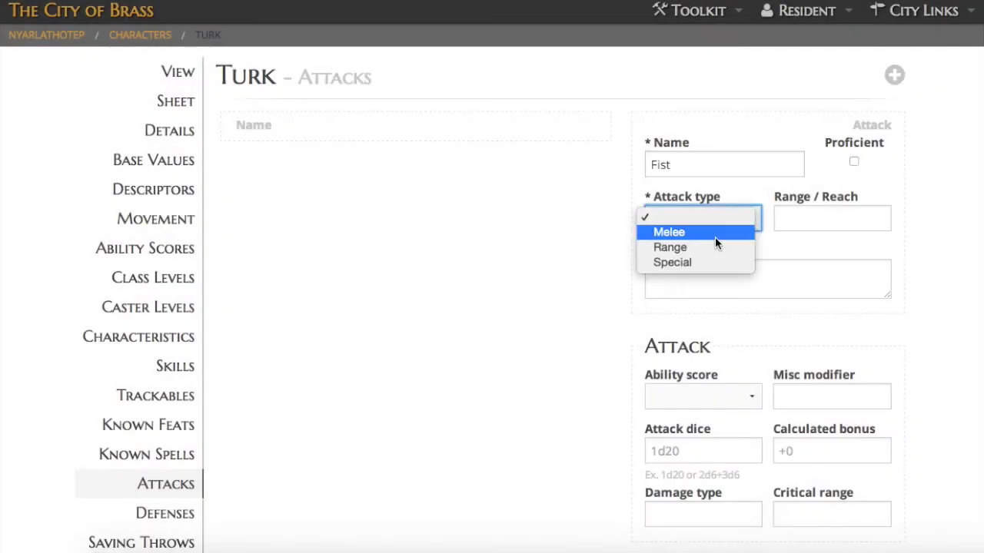
Step: Make the Fist attack Melee with attack dice 3d6 and damage dice 2d6, and save it
left_click(715, 230)
scroll(727, 279, "down", 5)
left_click(691, 261)
type("3d6")
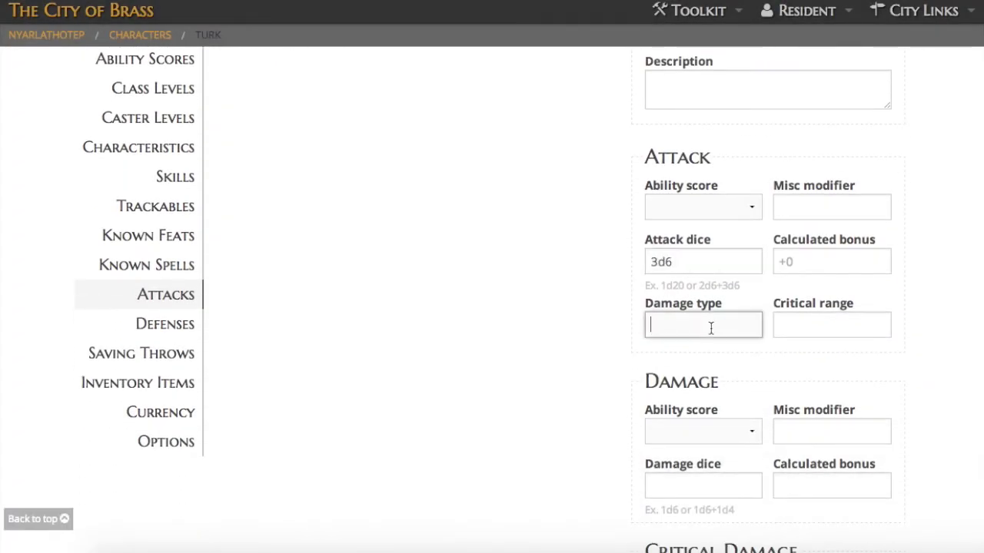
scroll(710, 372, "down", 3)
left_click(687, 364)
type("2d6")
scroll(687, 364, "down", 8)
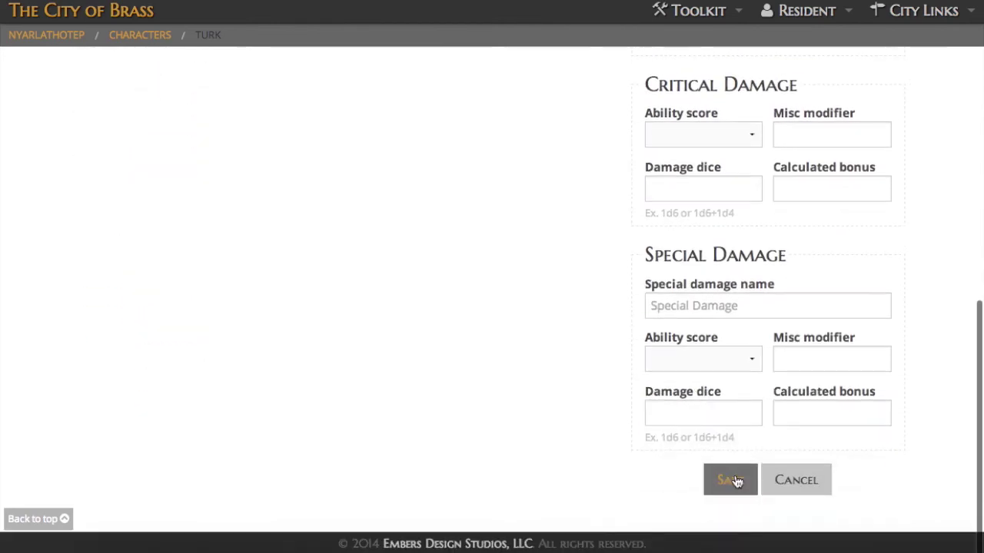
left_click(731, 479)
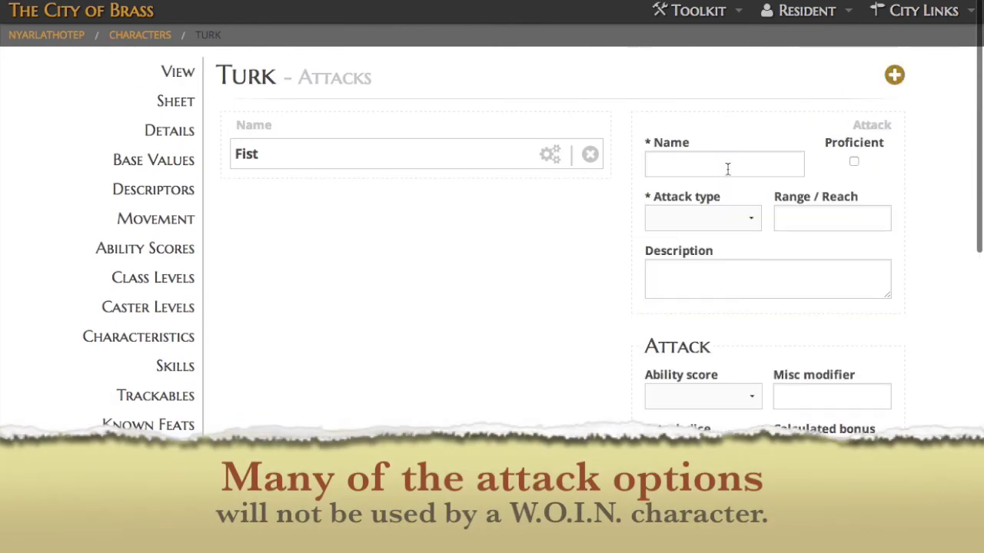
Step: Add a Melee attack named 2-handed sword with attack dice 3d6, damage type cutting and damage dice 4d6, and save it
left_click(726, 167)
type("2-handed sword")
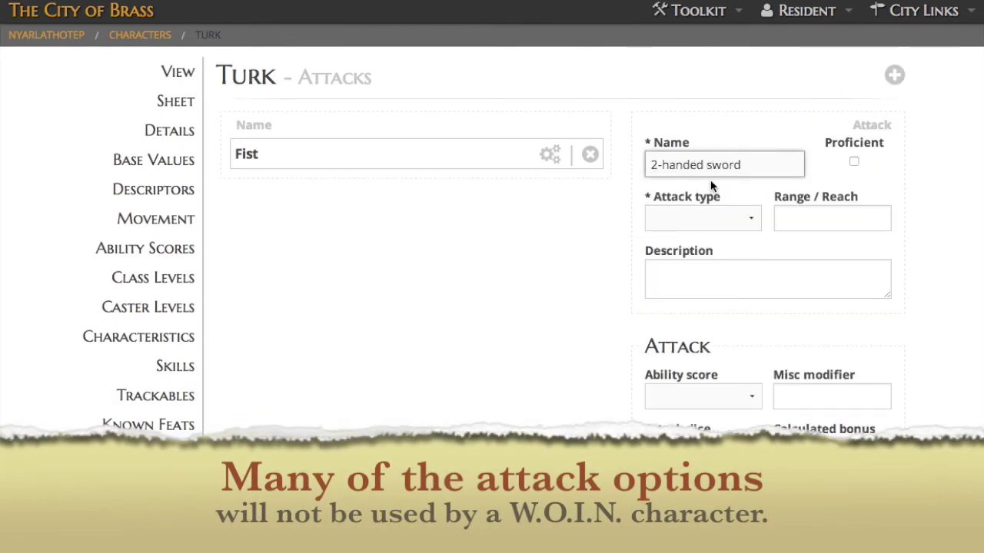
left_click(703, 219)
left_click(692, 231)
scroll(761, 284, "down", 3)
left_click(663, 334)
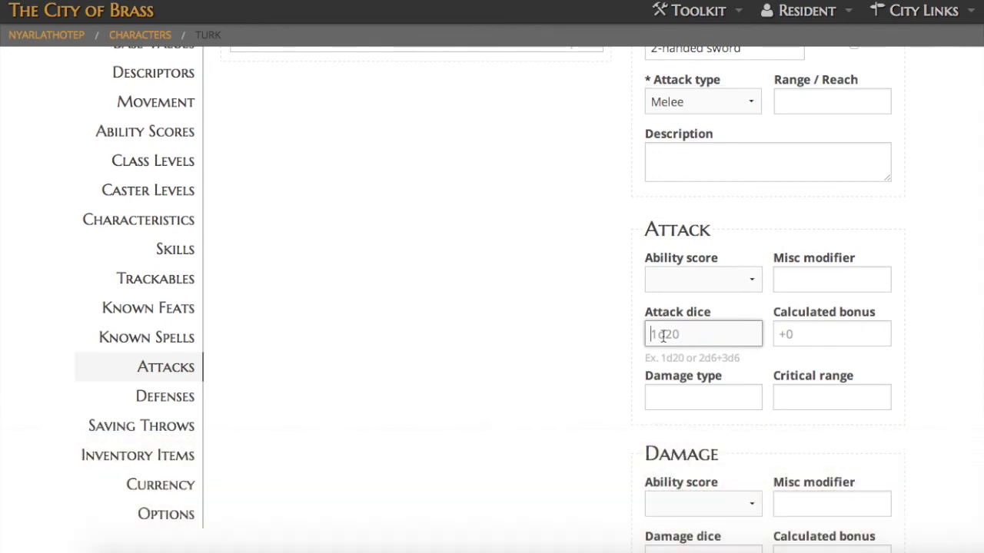
type("cutting")
scroll(668, 384, "down", 3)
left_click(664, 337)
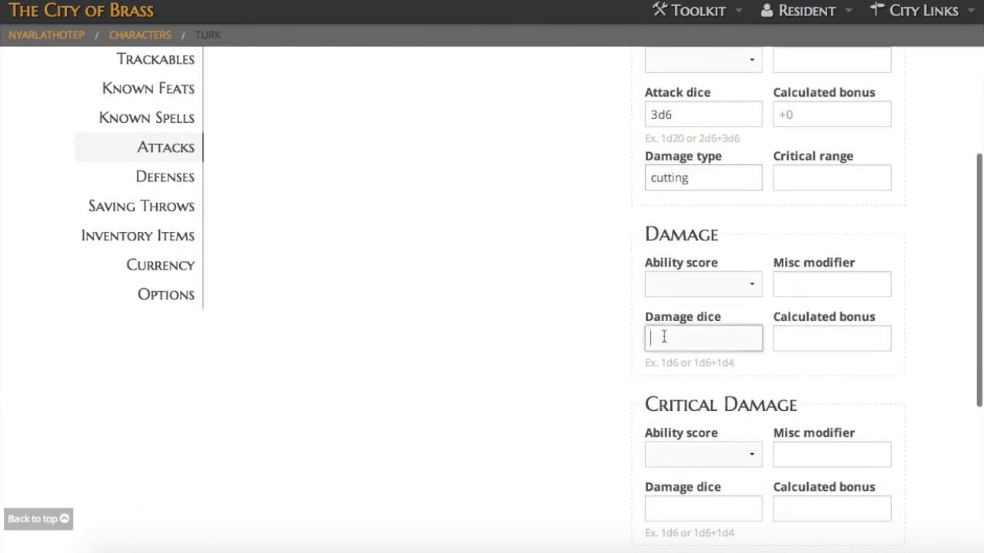
scroll(684, 387, "down", 4)
left_click(738, 537)
Step: Add a Range attack named Blaster with range 10, attack dice 4d6, damage type heat and damage dice 2d6, and save it
left_click(724, 164)
type("Blaster")
left_click(702, 218)
left_click(669, 246)
key("Tab")
type("10")
scroll(783, 264, "down", 2)
left_click(676, 300)
type("4d6")
left_click(676, 289)
type("heat")
left_click(669, 307)
type("2d6")
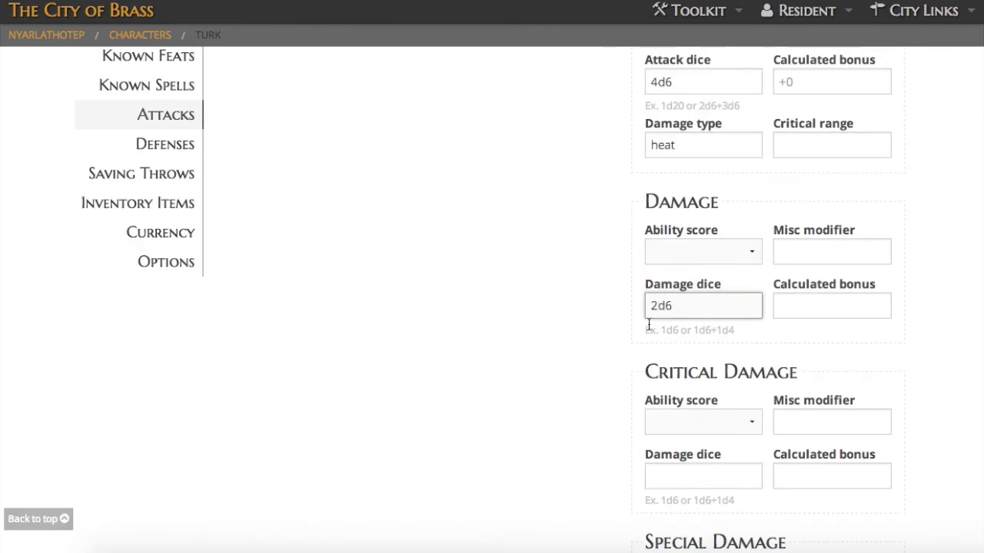
key("Return")
Step: Add an attack named Rifle with attack dice 2d6 and damage dice 2d6
type("Rifle")
scroll(564, 449, "down", 3)
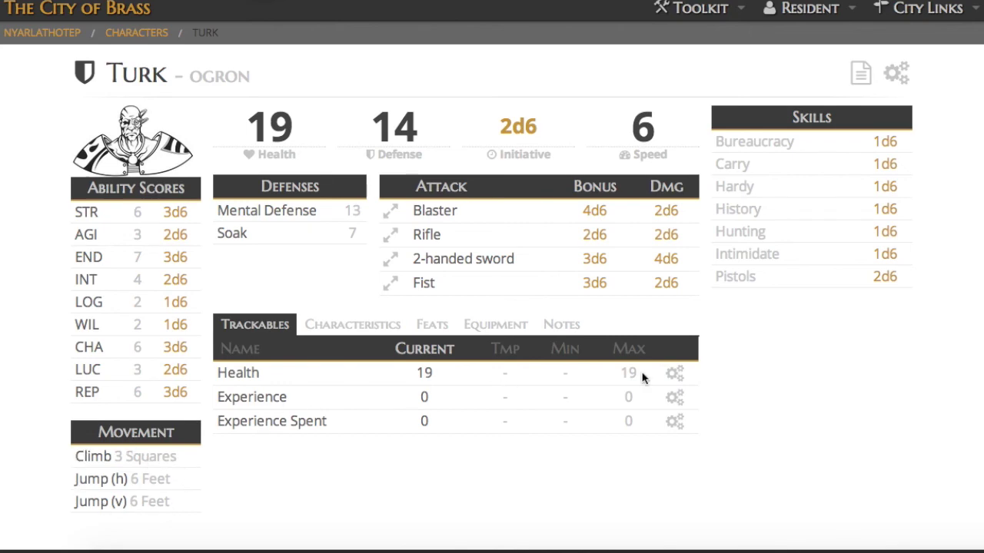
Step: Set the current value of the Health trackable to 15 on the character sheet and save it
left_click(674, 374)
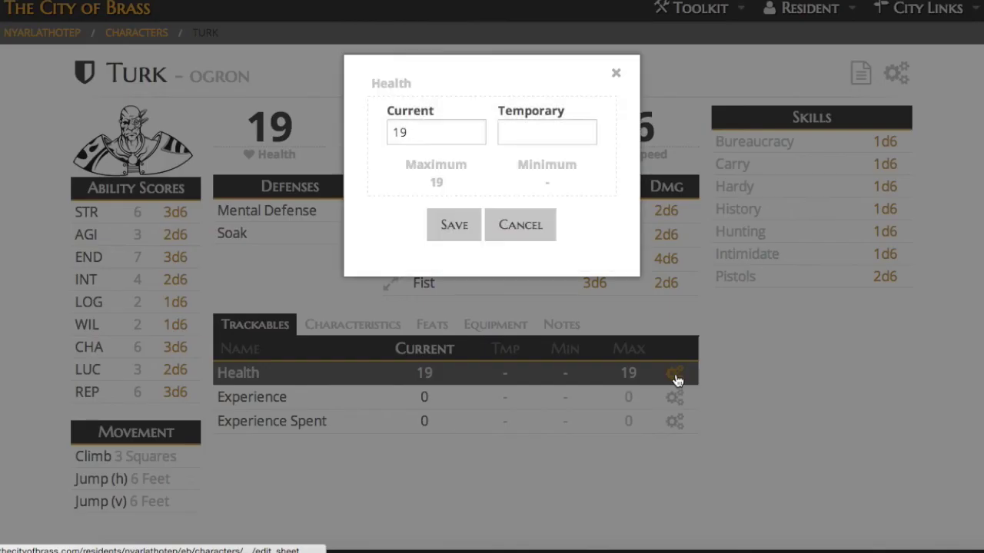
double_click(431, 131)
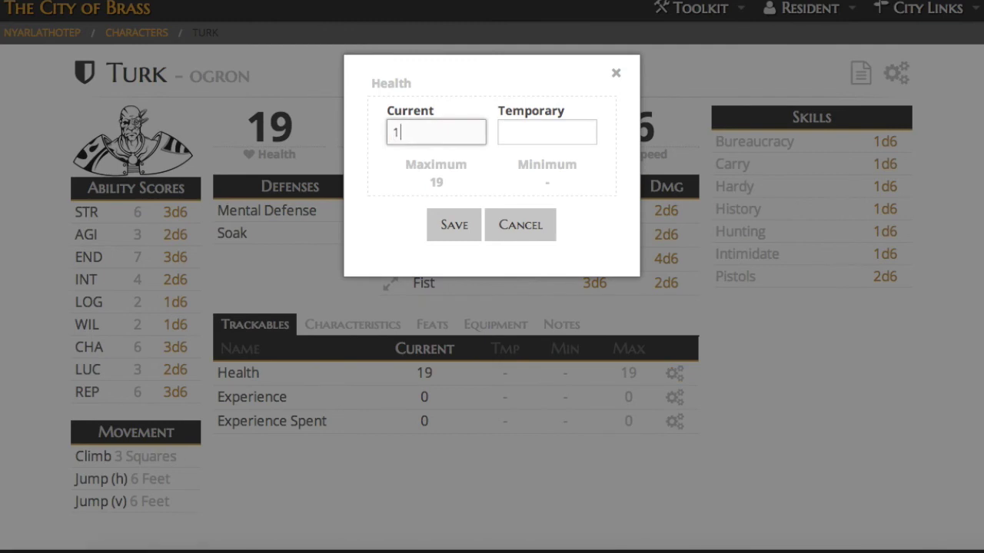
left_click(440, 222)
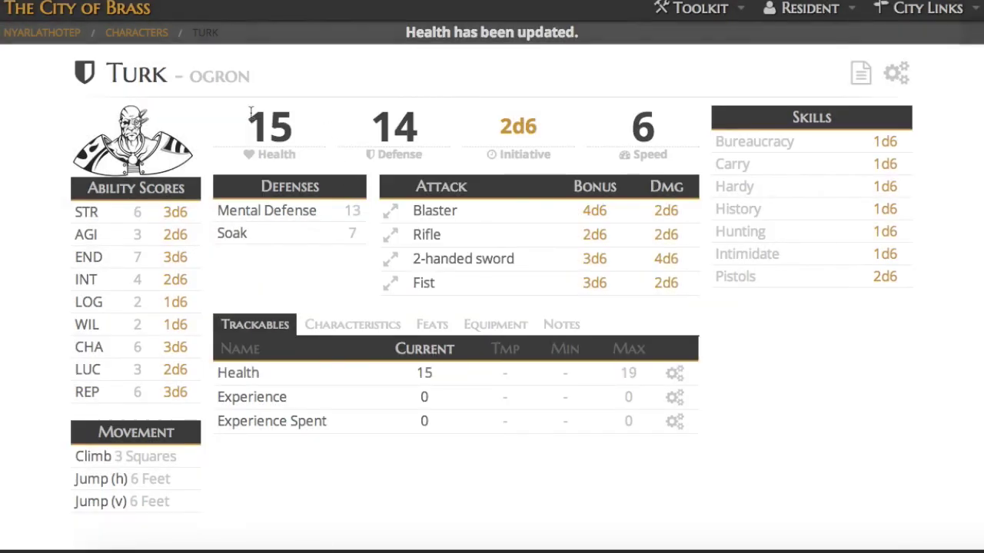
Step: Roll the attack and damage dice of the Blaster with its details expanded, and roll the initiative dice
left_click(450, 217)
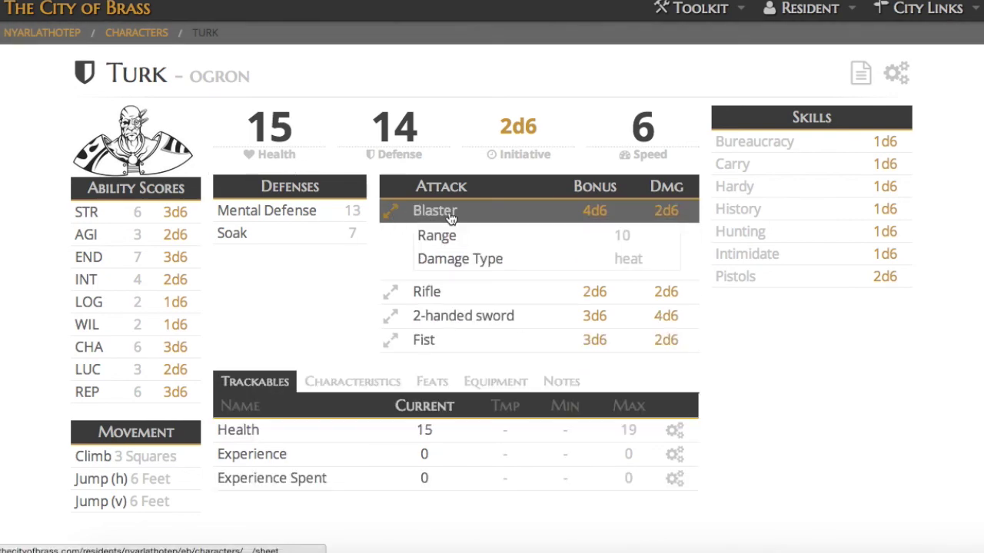
left_click(595, 218)
left_click(669, 213)
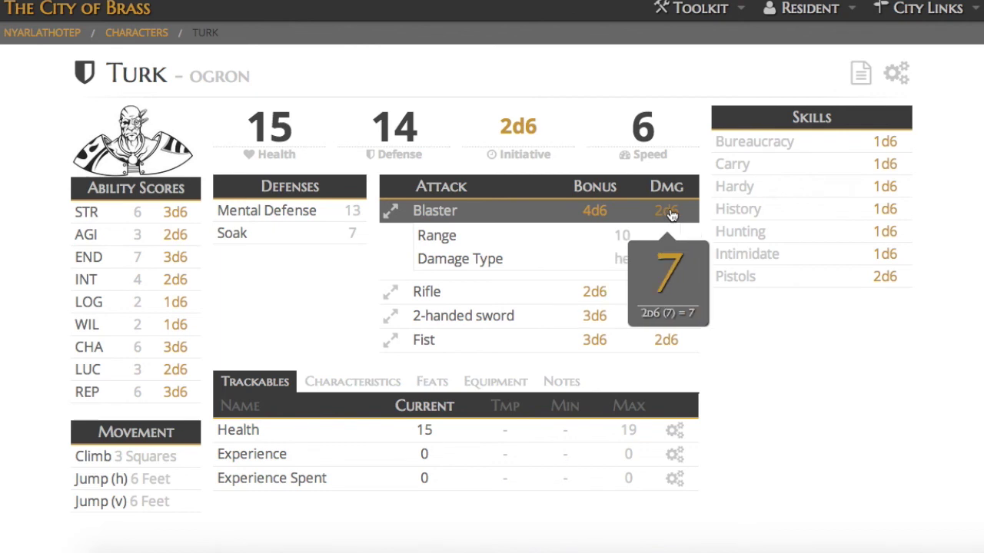
left_click(395, 212)
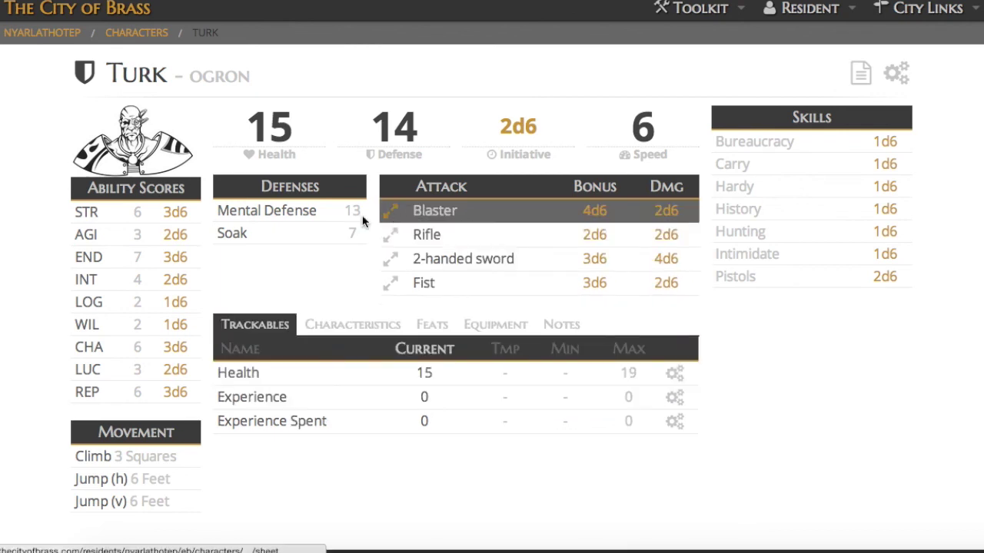
left_click(519, 128)
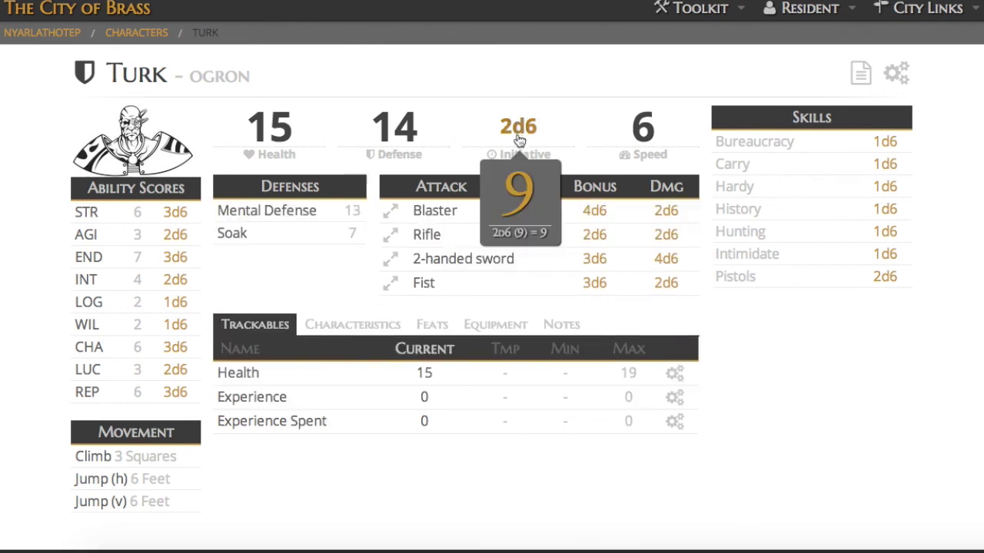
left_click(580, 109)
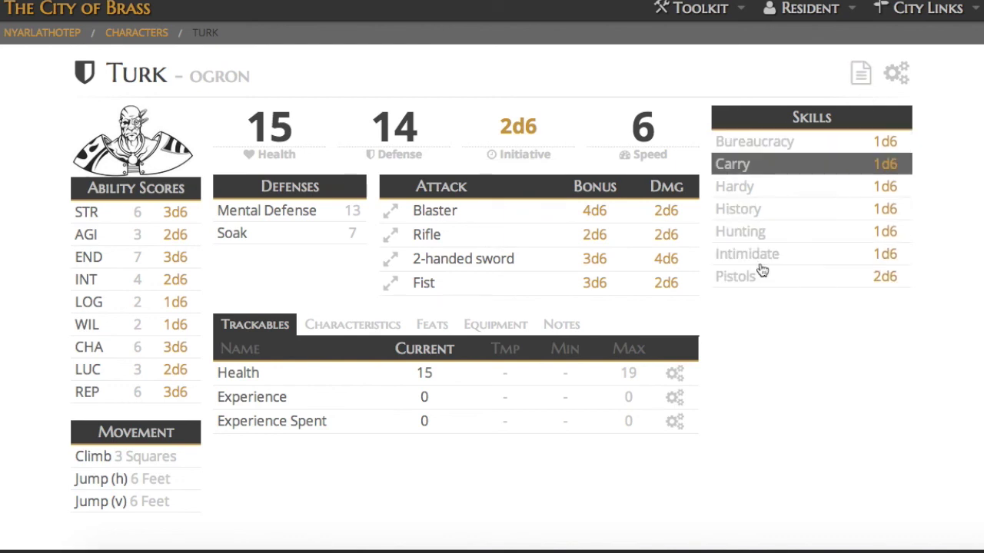
Step: Examine the full descriptions of the Ogron Racial Traits characteristic and the Aim [ranged] feat
left_click(329, 324)
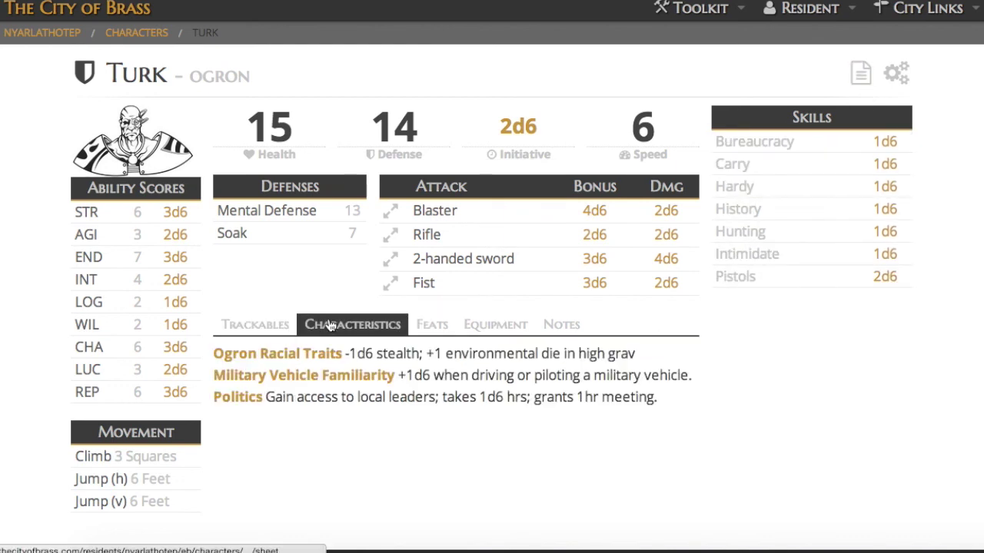
left_click(284, 357)
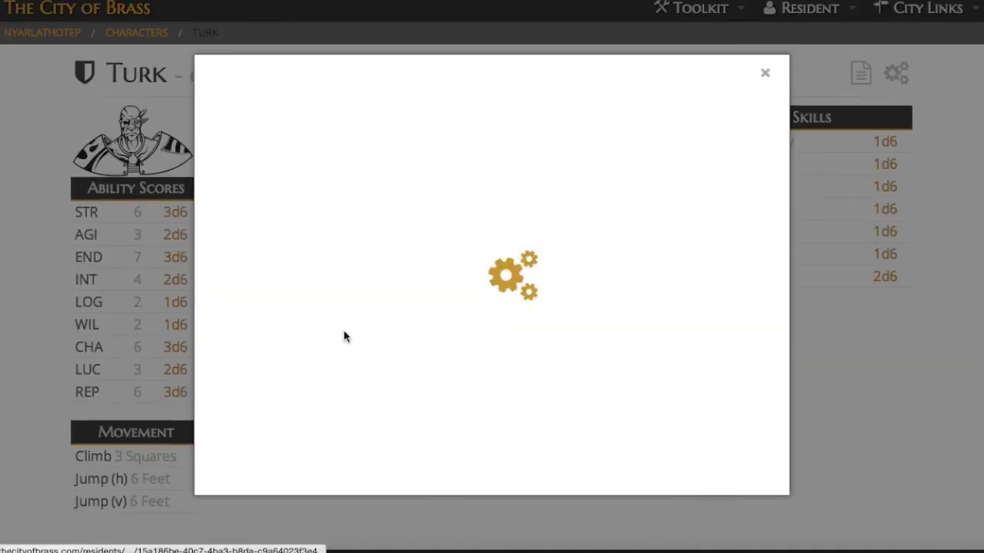
left_click(763, 76)
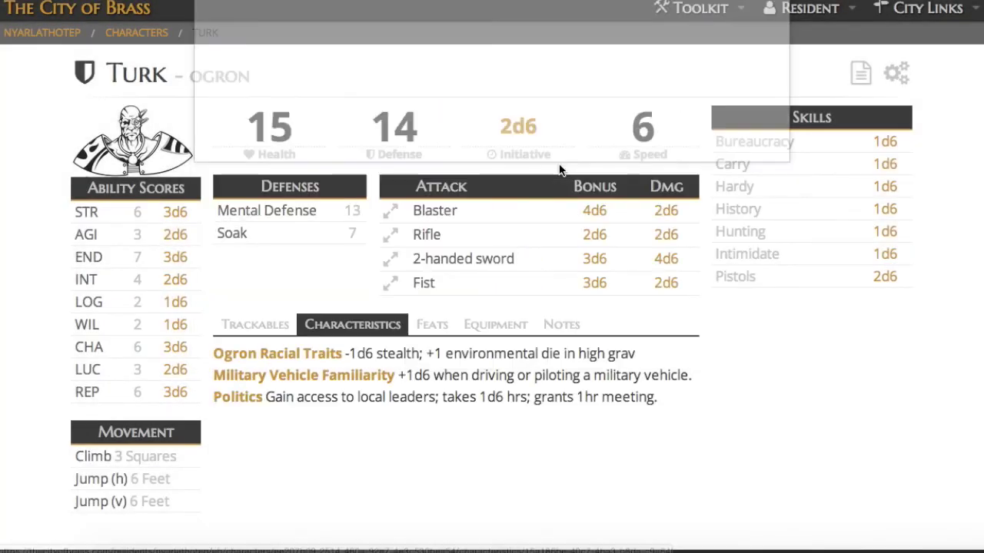
left_click(427, 331)
left_click(272, 355)
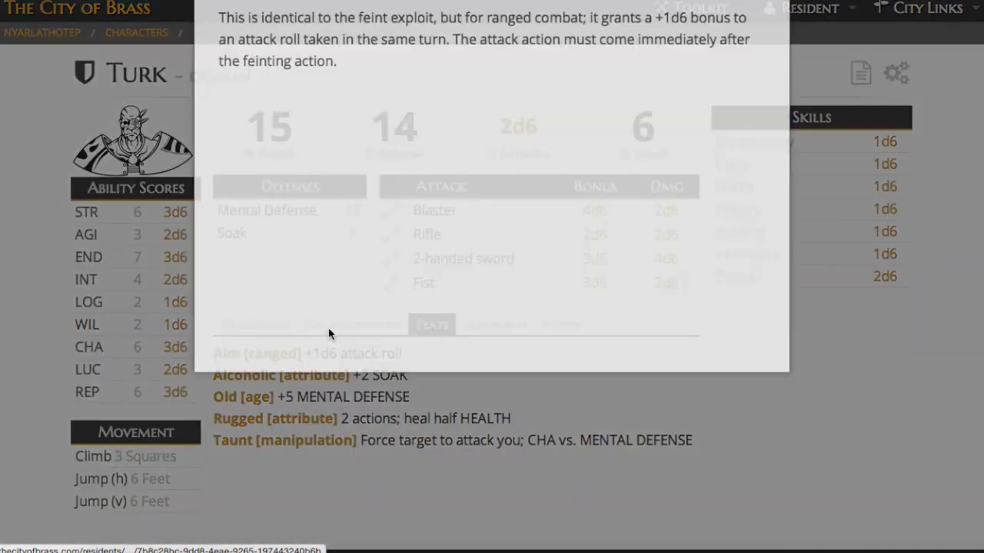
left_click(765, 77)
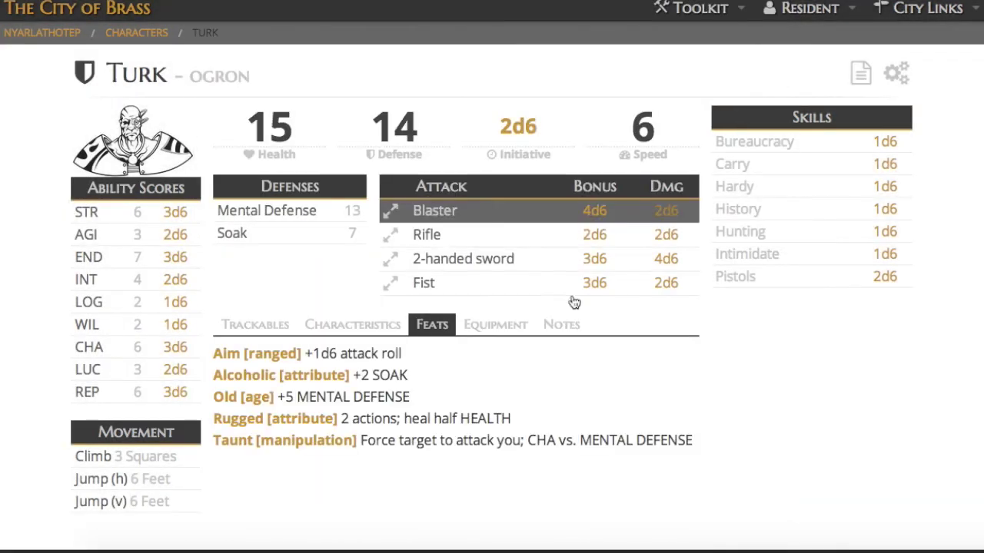
Step: Examine the character's equipment and the full description of the Military Uniform
left_click(493, 327)
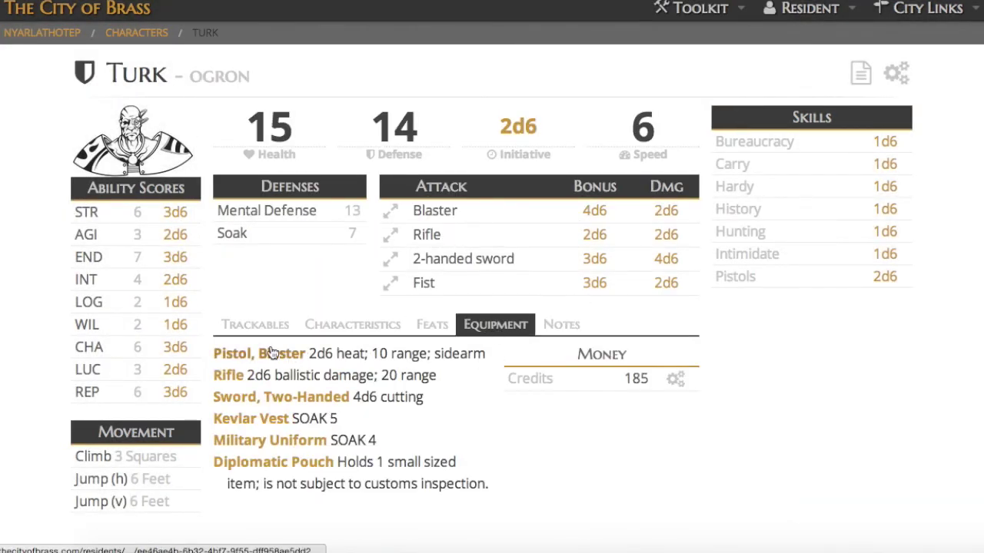
left_click(276, 444)
left_click(764, 75)
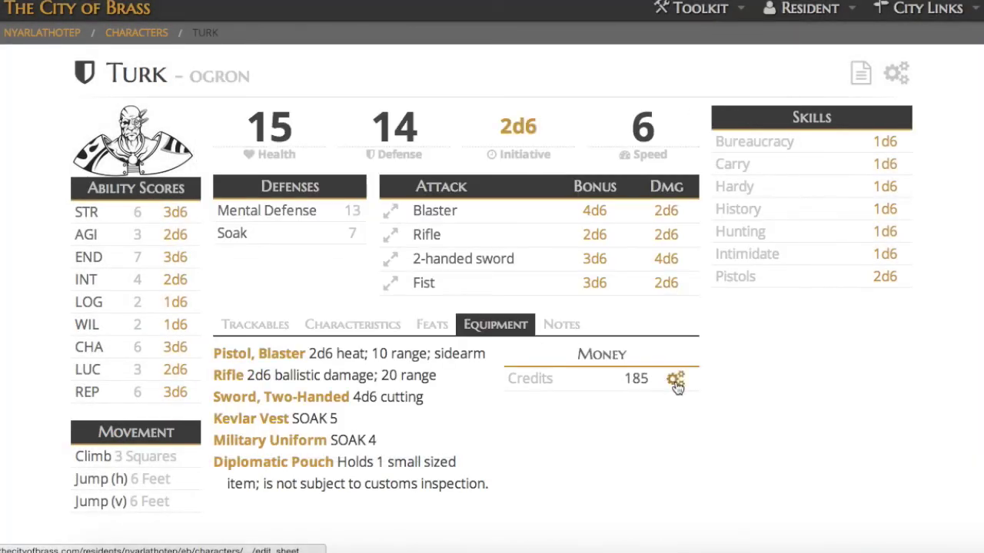
Step: Set the Credits quantity to 125 on the character sheet and save it
left_click(676, 384)
double_click(438, 135)
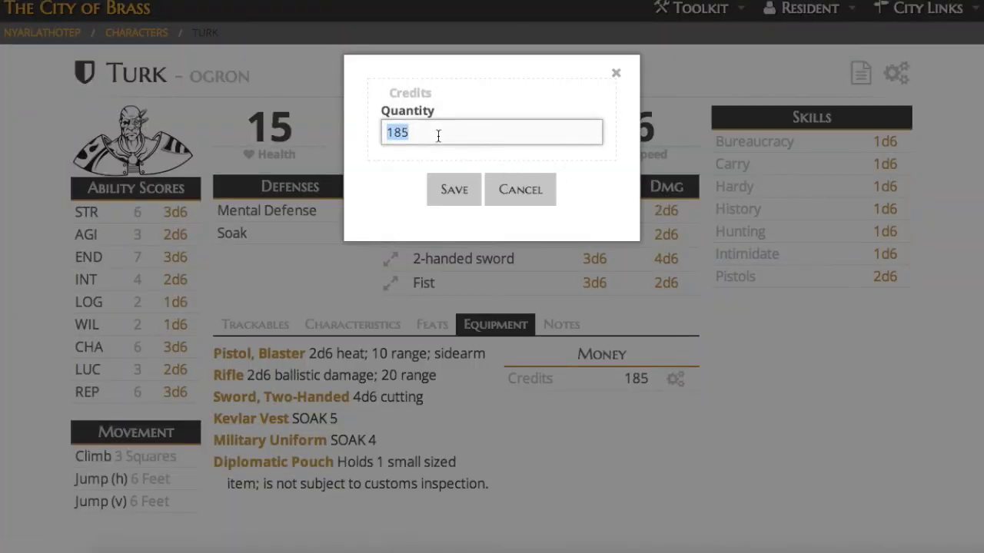
left_click(454, 192)
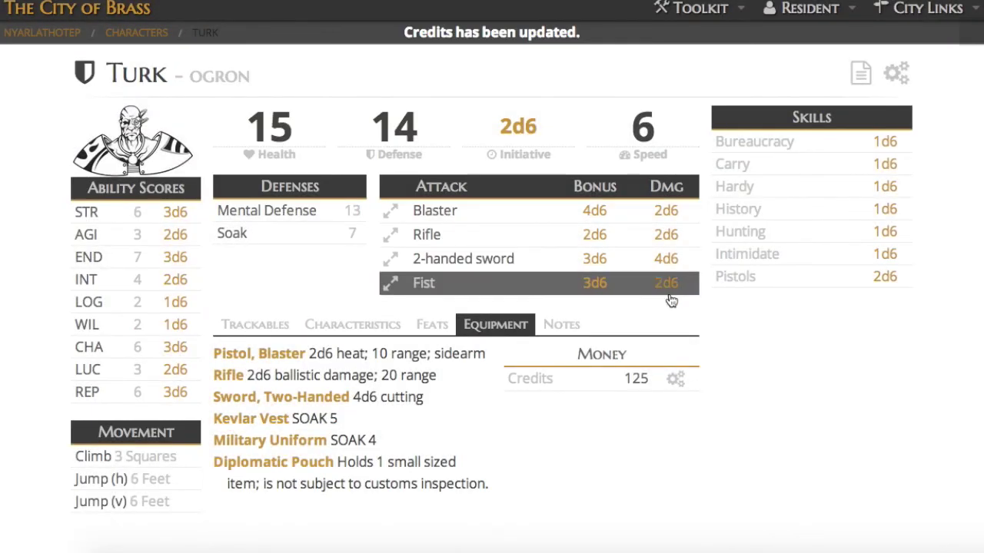
Step: Write the note "something important" on the character sheet, save it, and reopen the notes to check it
left_click(562, 326)
left_click(547, 447)
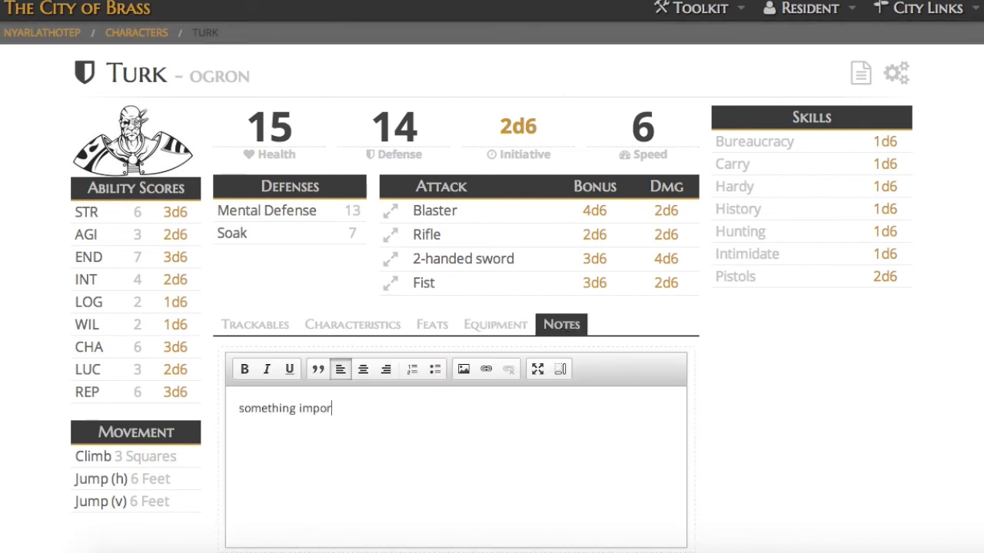
scroll(799, 403, "down", 1)
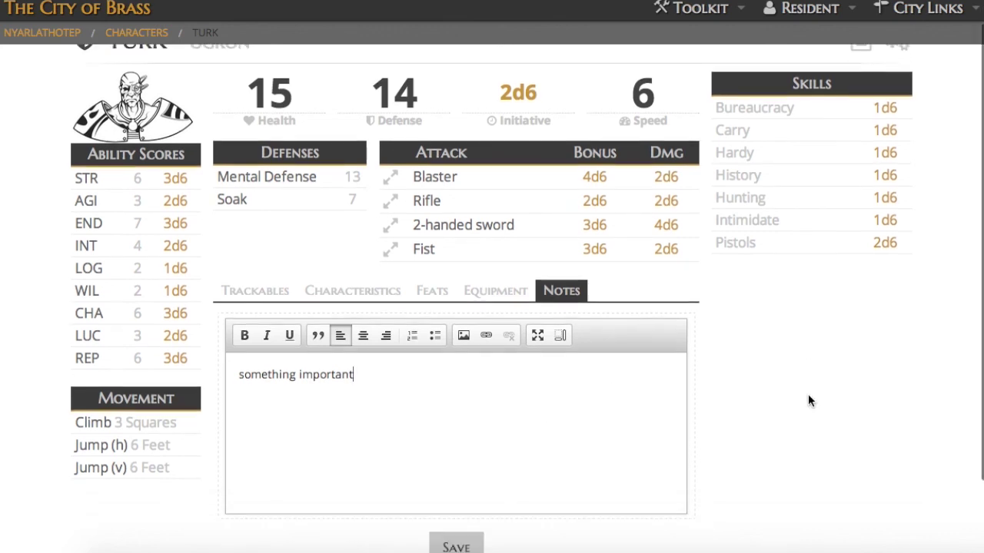
left_click(456, 535)
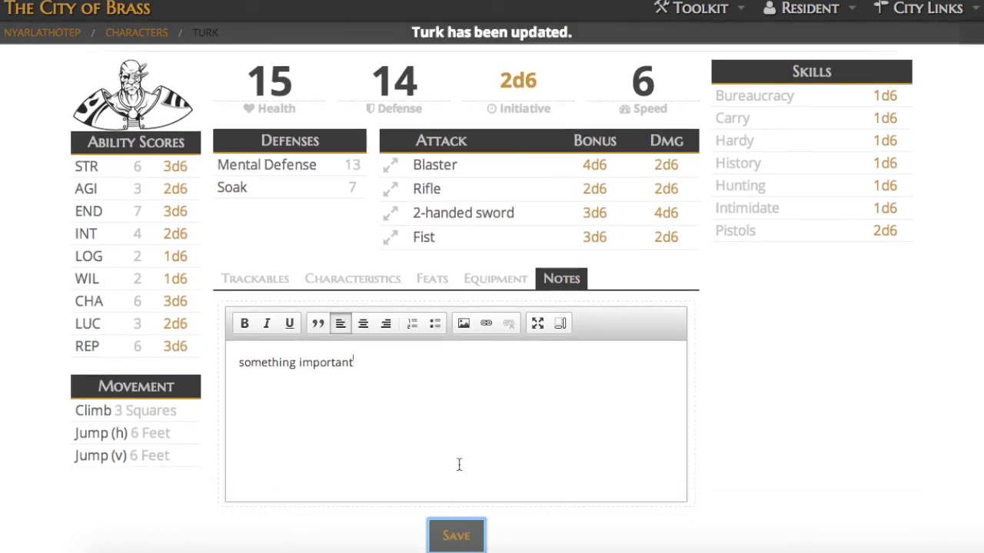
left_click(255, 279)
left_click(572, 315)
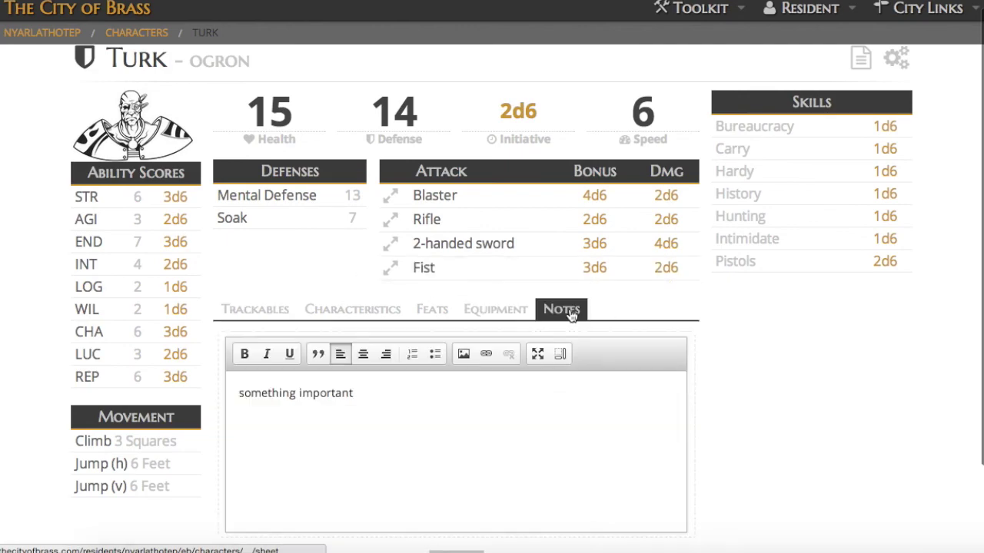